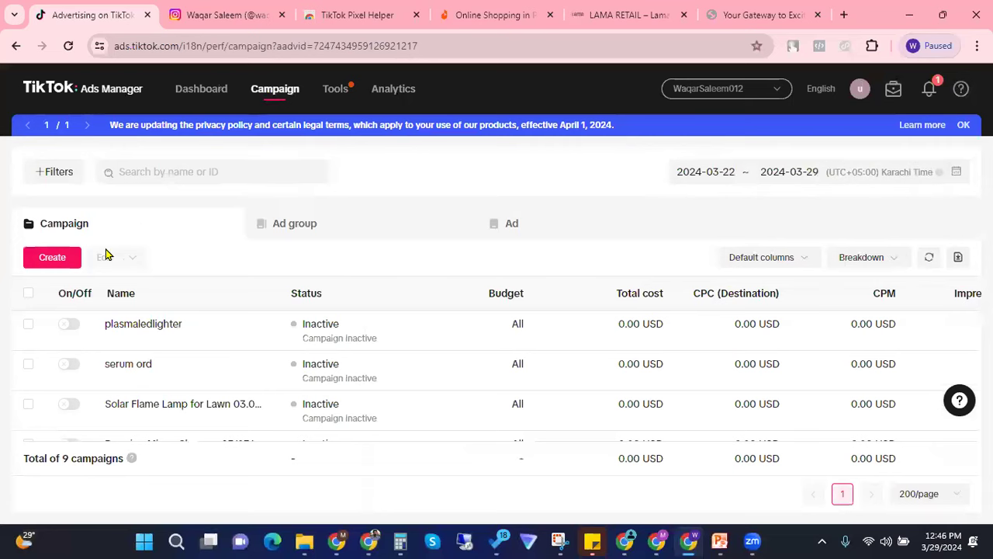
- Create a new campaign with the Website conversions objective and continue to its ad group settings
{"action": "left_click", "coordinate": [53, 262]}
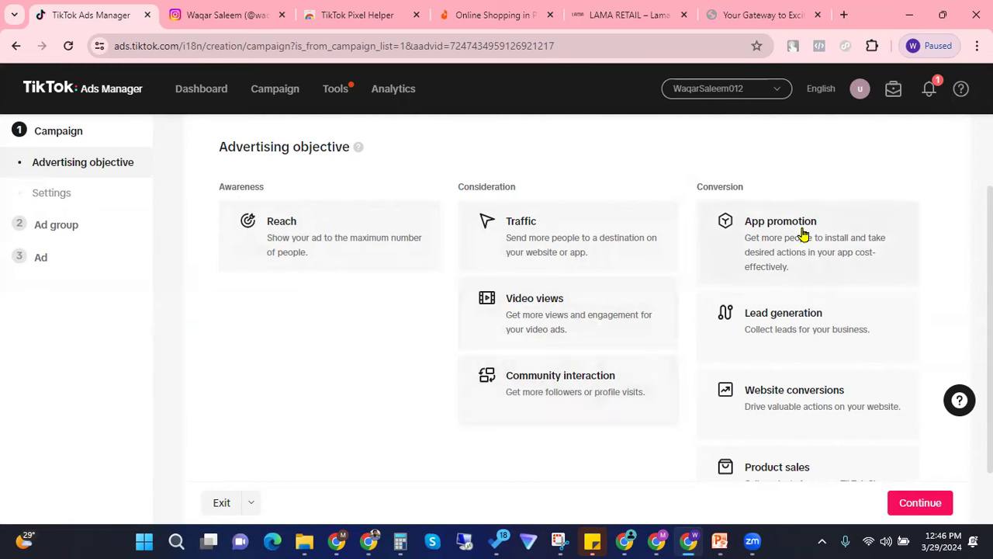
{"action": "left_click", "coordinate": [799, 401]}
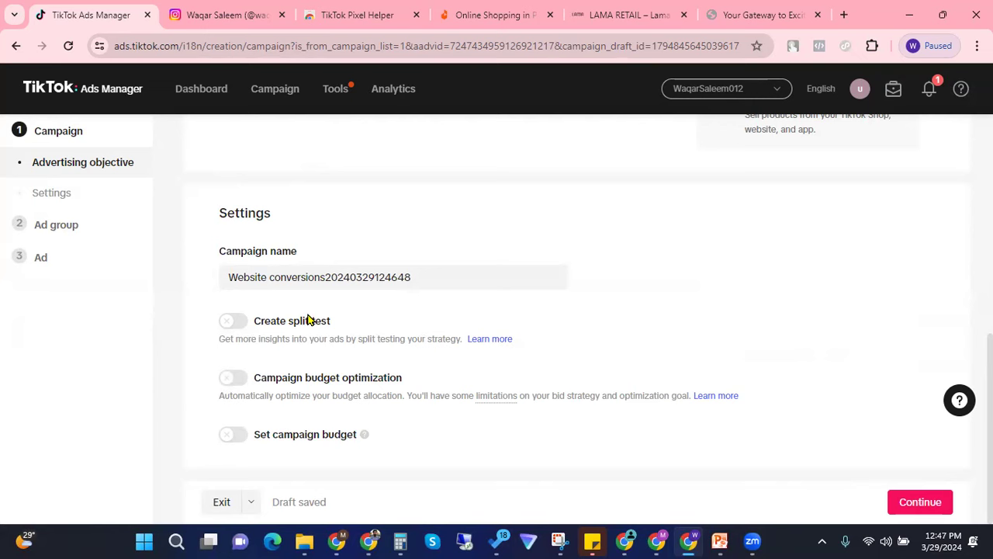
{"action": "left_click_drag", "start_coordinate": [260, 377], "coordinate": [440, 384]}
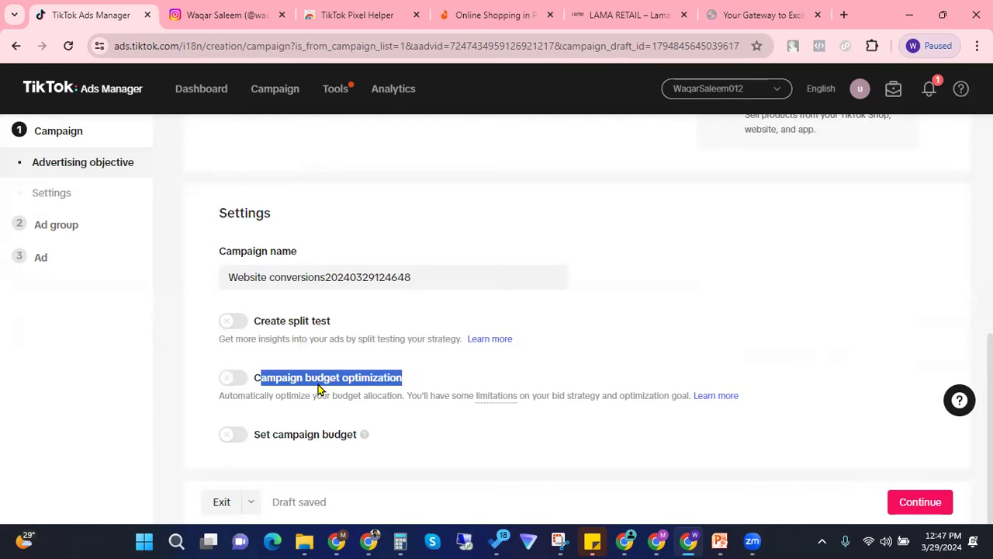
{"action": "left_click_drag", "start_coordinate": [253, 435], "coordinate": [337, 436]}
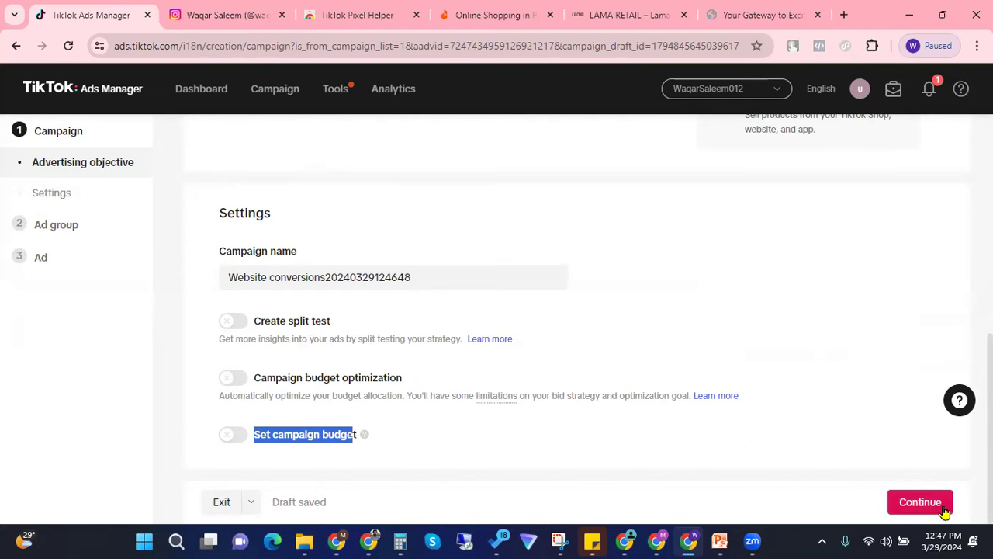
{"action": "left_click", "coordinate": [936, 507]}
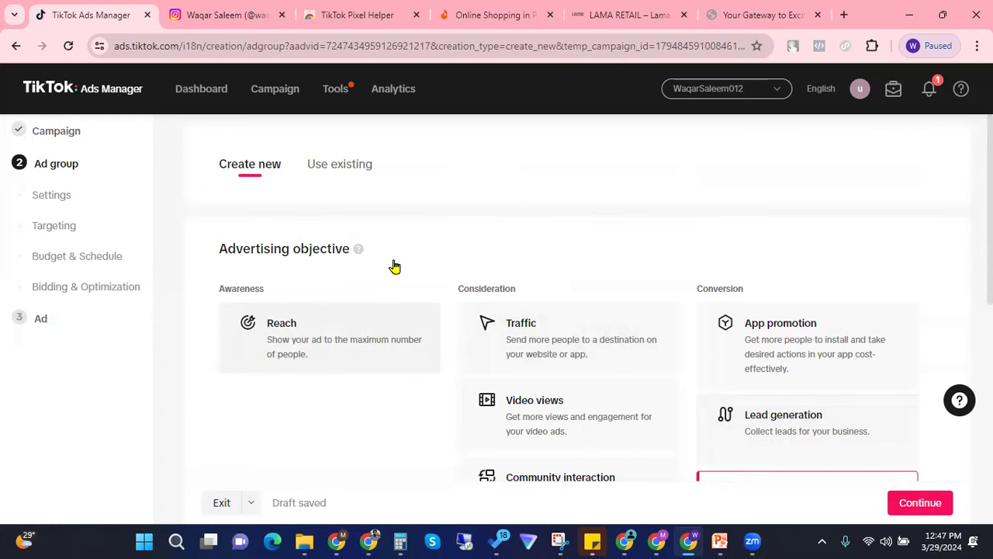
- Select pixel010324bliss as the TikTok Pixel for the ad group's Website optimization location
{"action": "scroll", "coordinate": [395, 258], "scroll_direction": "down", "scroll_amount": 4}
{"action": "scroll", "coordinate": [397, 260], "scroll_direction": "up", "scroll_amount": 4}
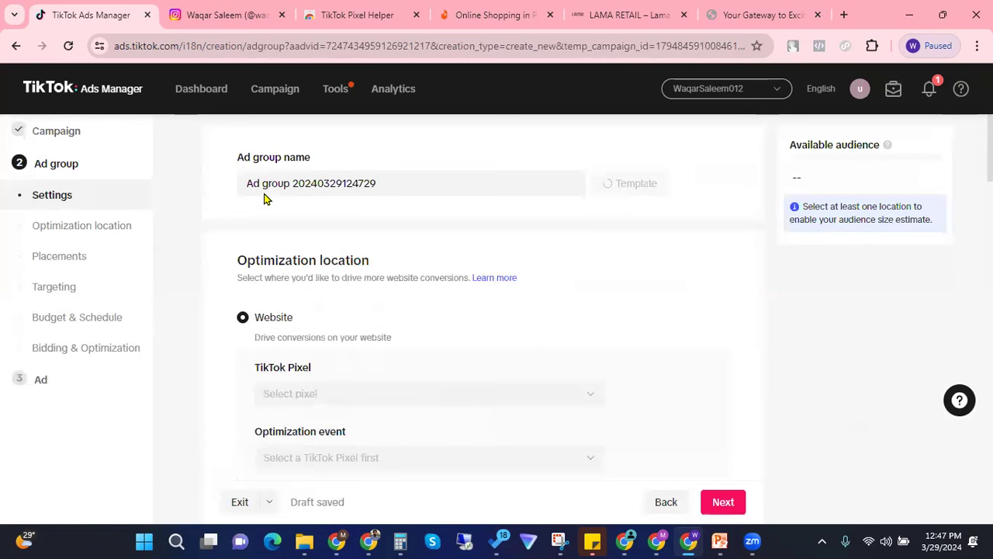
{"action": "triple_click", "coordinate": [385, 184]}
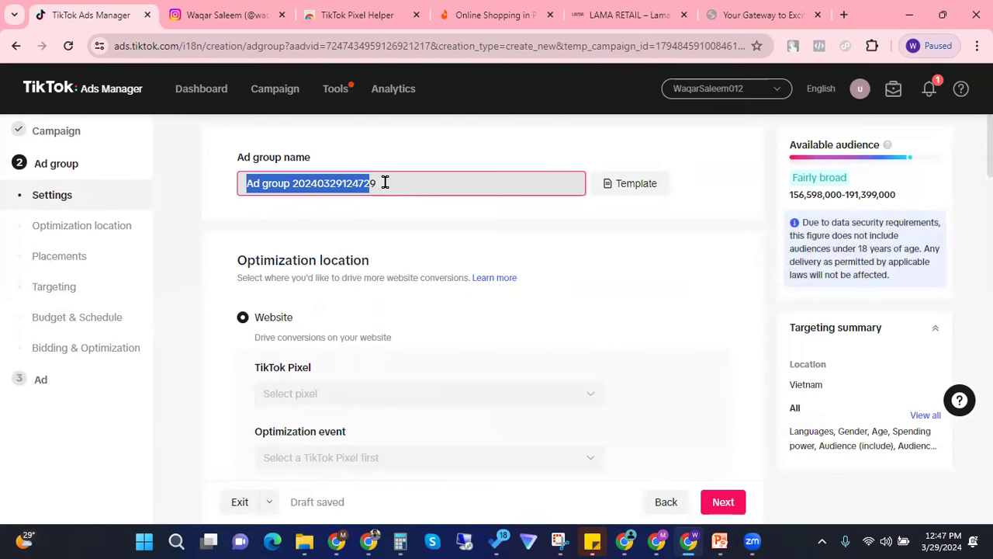
{"action": "scroll", "coordinate": [383, 185], "scroll_direction": "down", "scroll_amount": 2}
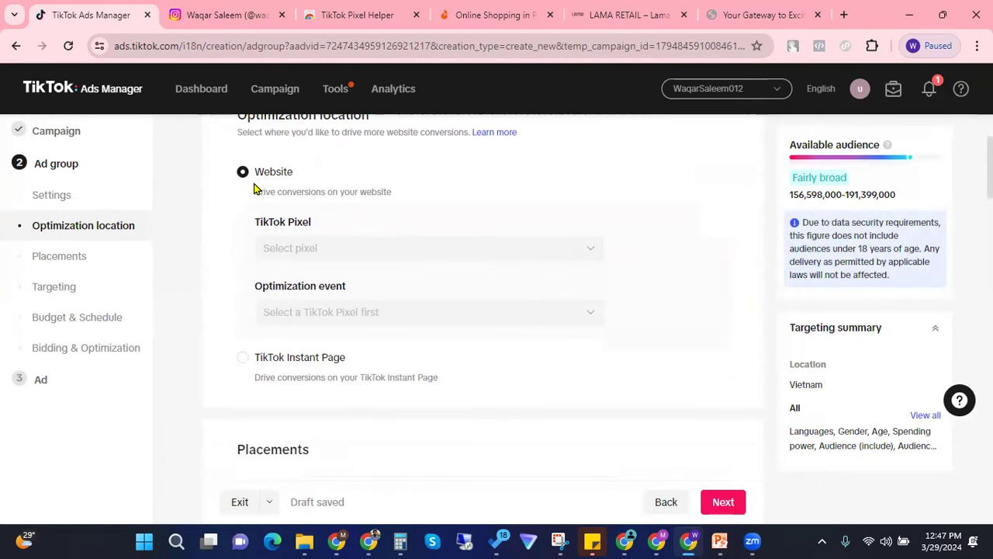
{"action": "scroll", "coordinate": [265, 160], "scroll_direction": "up", "scroll_amount": 1}
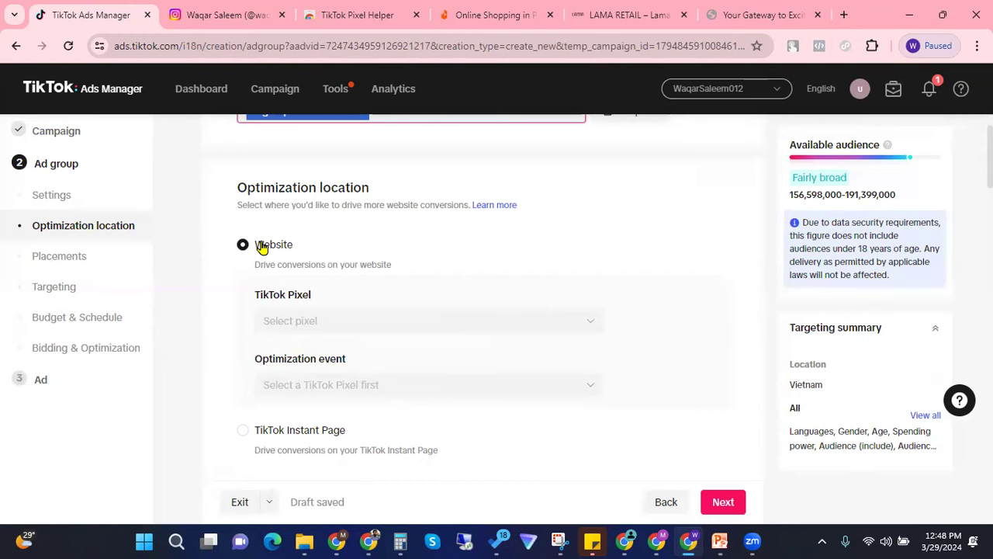
{"action": "scroll", "coordinate": [266, 247], "scroll_direction": "down", "scroll_amount": 1}
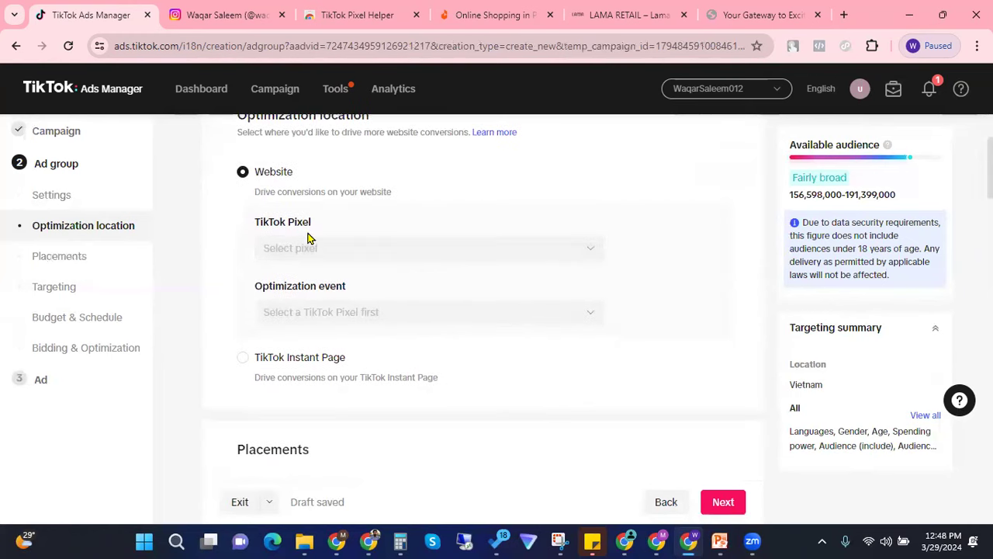
{"action": "left_click_drag", "start_coordinate": [248, 224], "coordinate": [336, 227]}
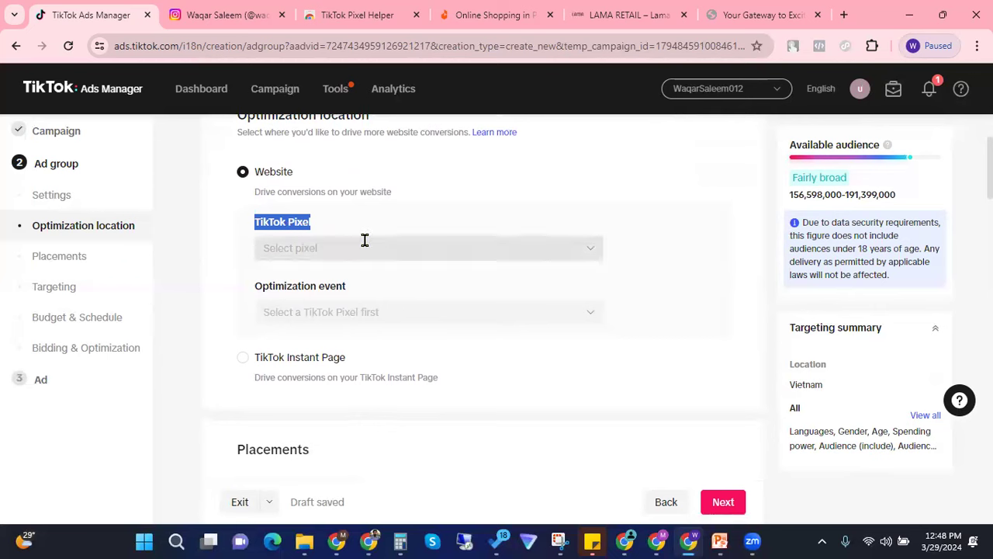
{"action": "left_click", "coordinate": [412, 249]}
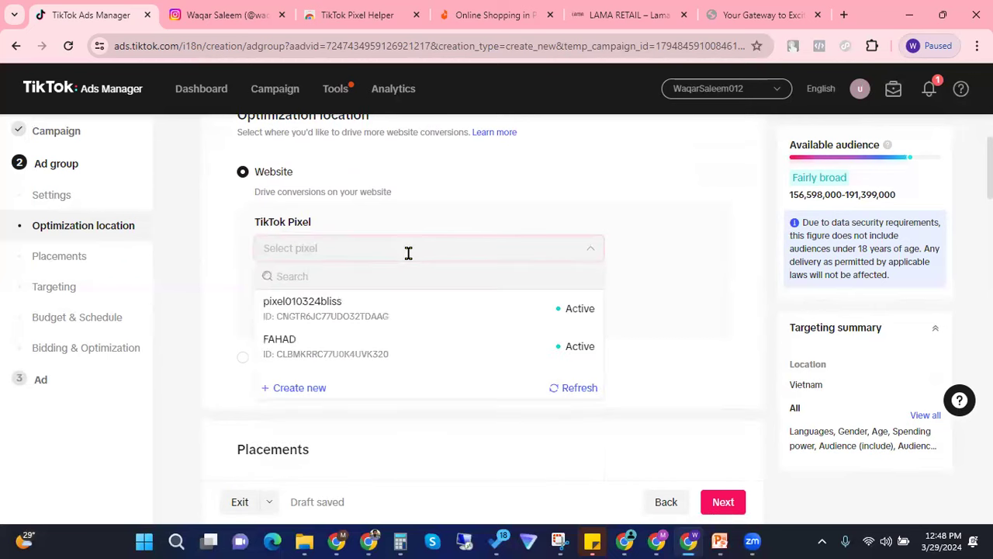
{"action": "left_click", "coordinate": [328, 313]}
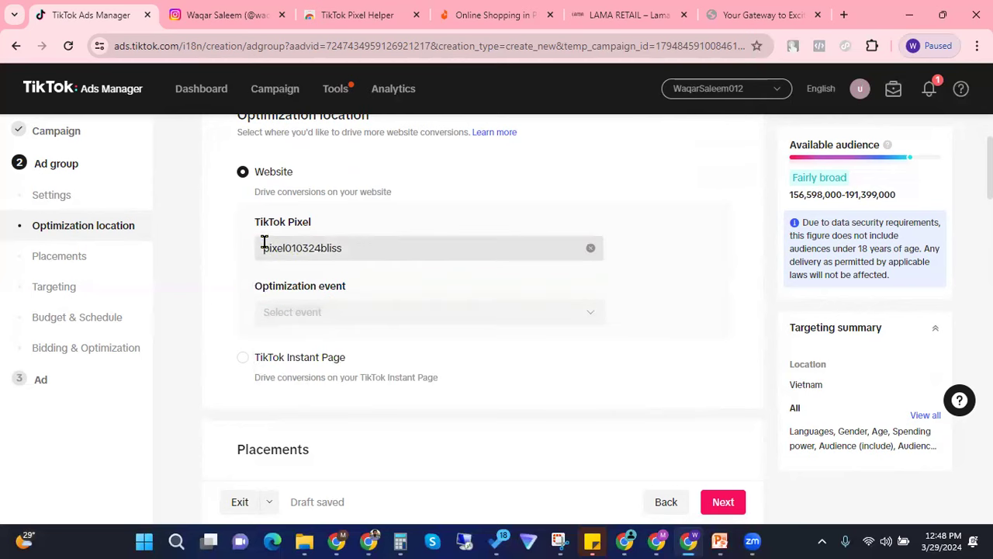
- Set the ad group's optimization event to Place an Order
{"action": "left_click_drag", "start_coordinate": [246, 297], "coordinate": [361, 296]}
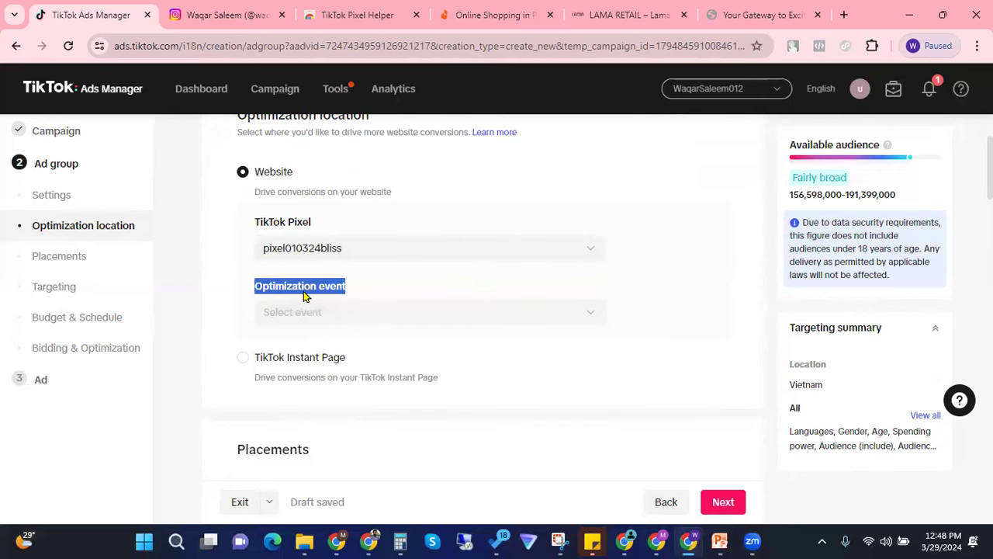
{"action": "scroll", "coordinate": [351, 264], "scroll_direction": "down", "scroll_amount": 1}
{"action": "left_click", "coordinate": [368, 233]}
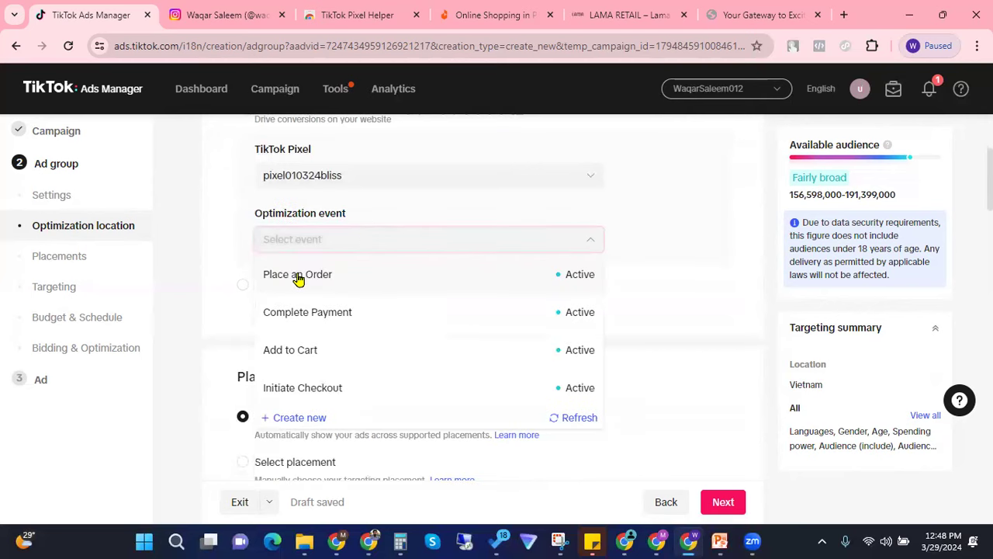
{"action": "left_click", "coordinate": [289, 277]}
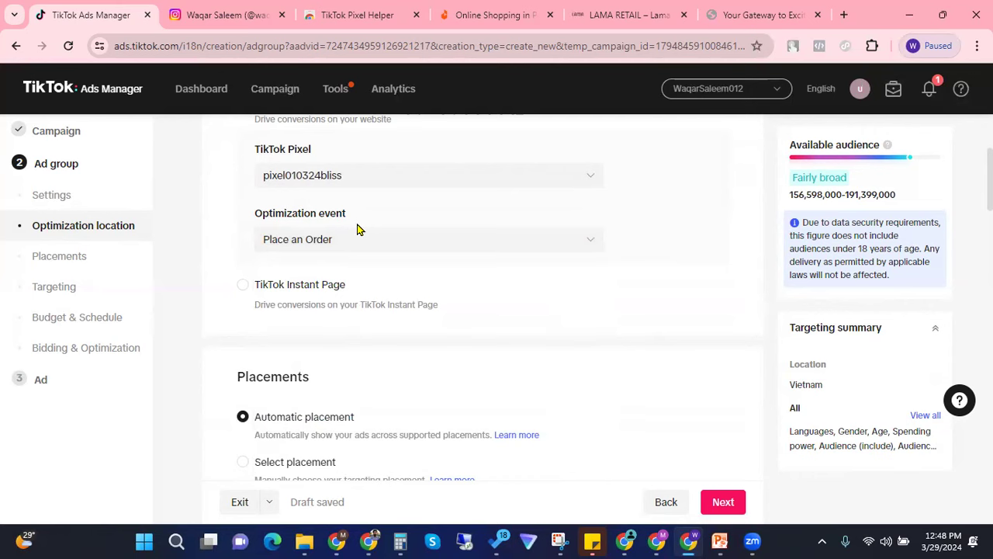
- Review the ad group's placement options, the targeting recommendations and the list of saved audiences
{"action": "scroll", "coordinate": [361, 232], "scroll_direction": "down", "scroll_amount": 3}
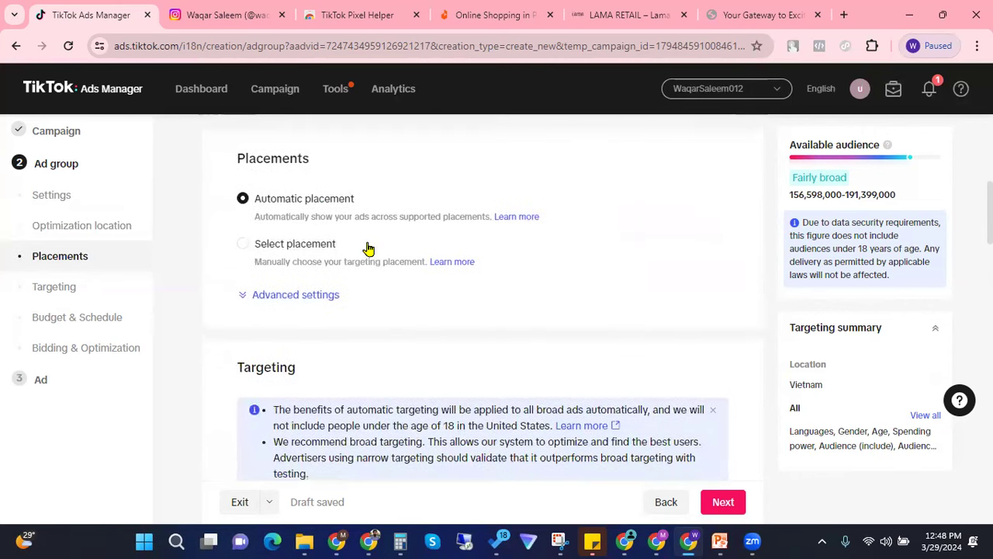
{"action": "left_click_drag", "start_coordinate": [216, 158], "coordinate": [332, 159]}
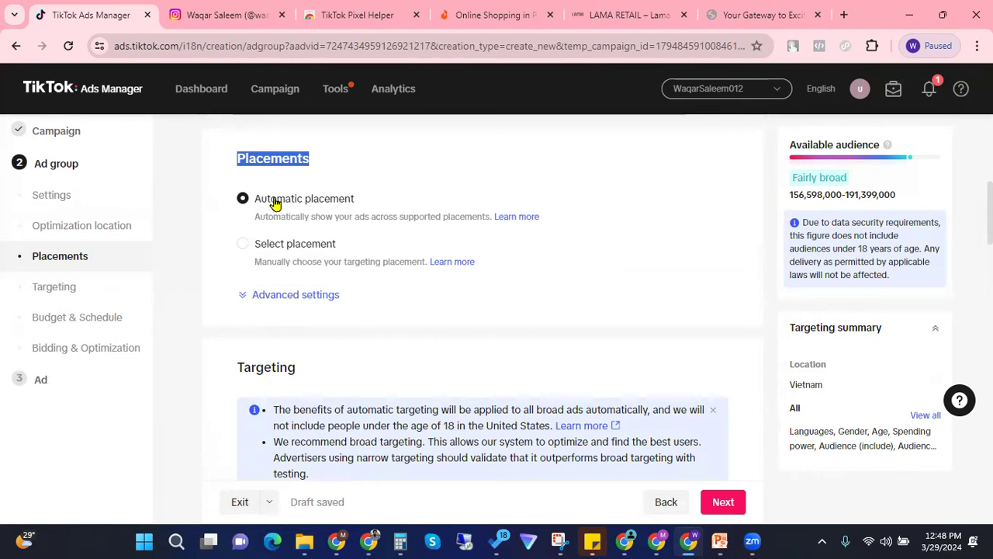
{"action": "scroll", "coordinate": [207, 245], "scroll_direction": "down", "scroll_amount": 3}
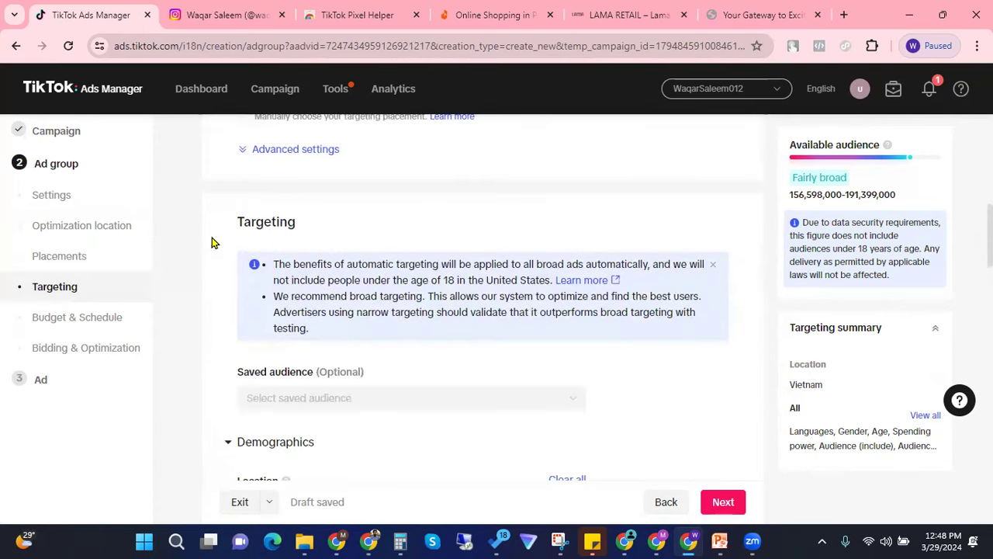
{"action": "left_click_drag", "start_coordinate": [225, 153], "coordinate": [314, 147]}
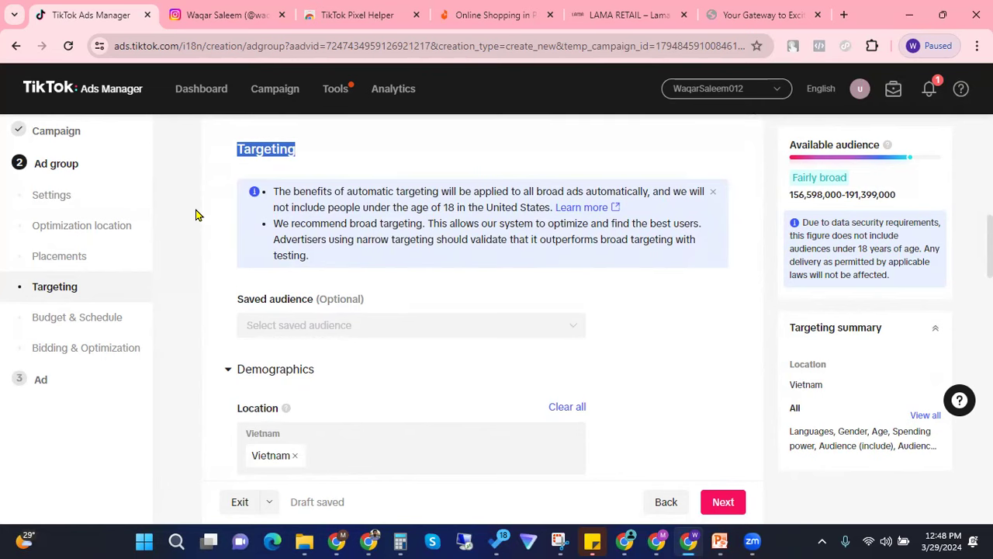
{"action": "scroll", "coordinate": [196, 215], "scroll_direction": "down", "scroll_amount": 1}
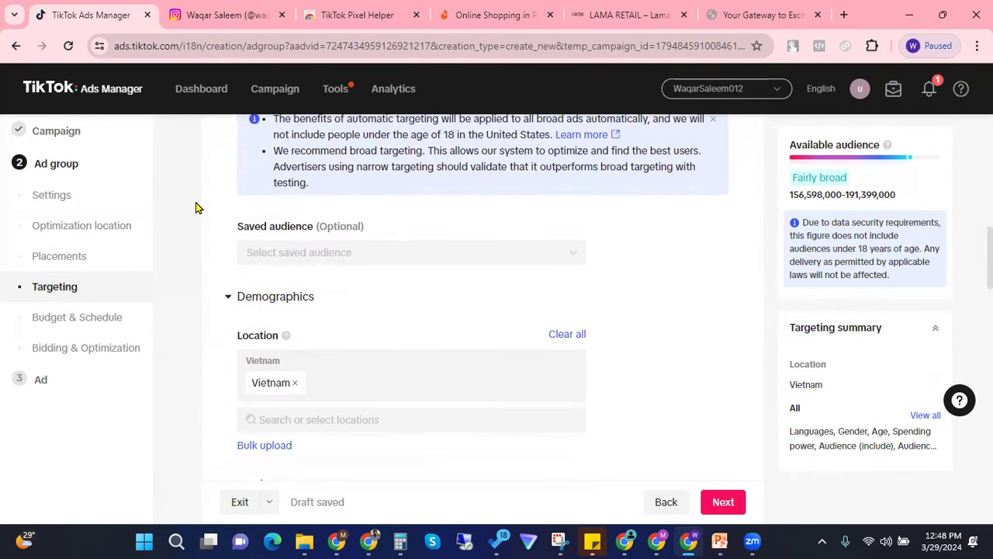
{"action": "left_click_drag", "start_coordinate": [235, 226], "coordinate": [308, 228]}
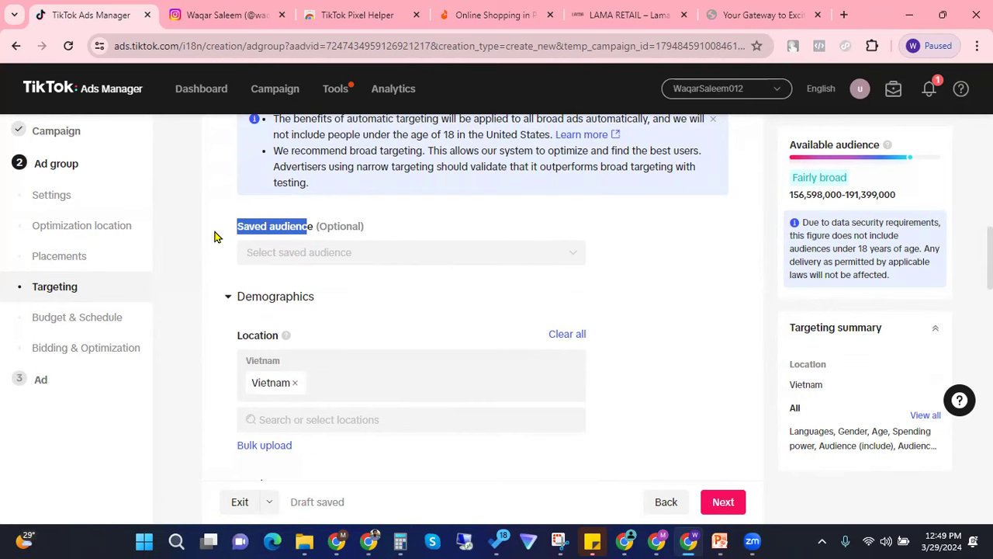
{"action": "left_click", "coordinate": [317, 253]}
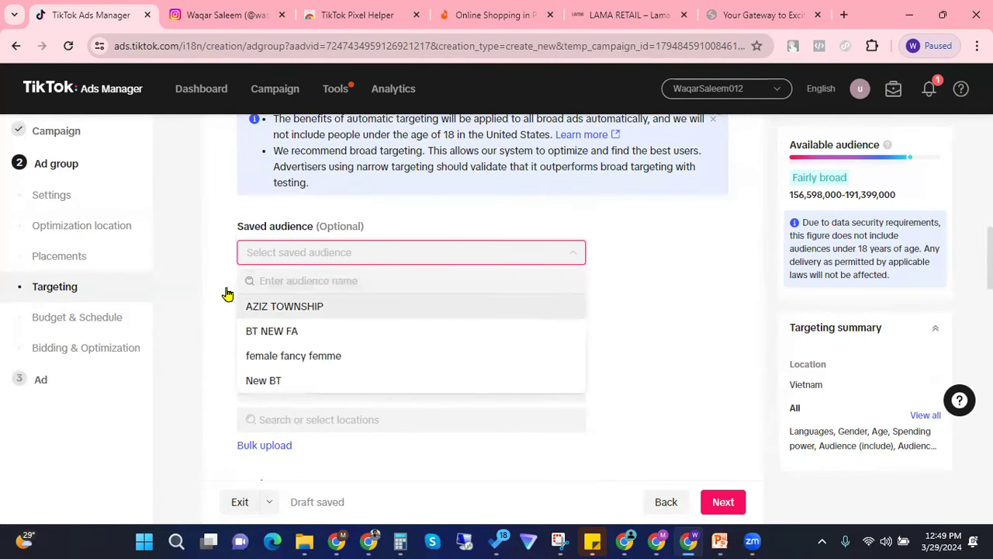
{"action": "left_click", "coordinate": [201, 256]}
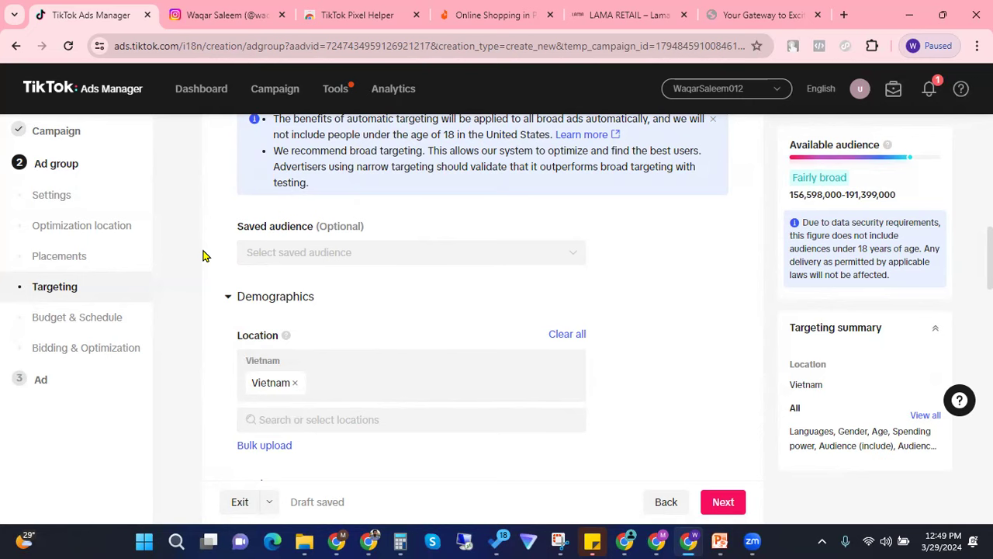
- Add Pakistan to the ad group's demographic target locations and remove Vietnam
{"action": "scroll", "coordinate": [191, 250], "scroll_direction": "down", "scroll_amount": 1}
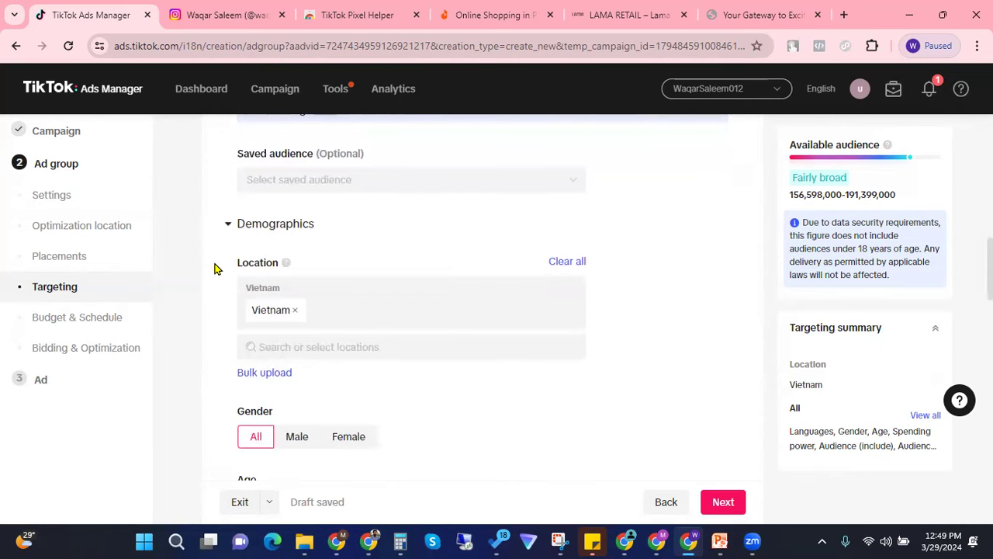
{"action": "scroll", "coordinate": [216, 268], "scroll_direction": "down", "scroll_amount": 1}
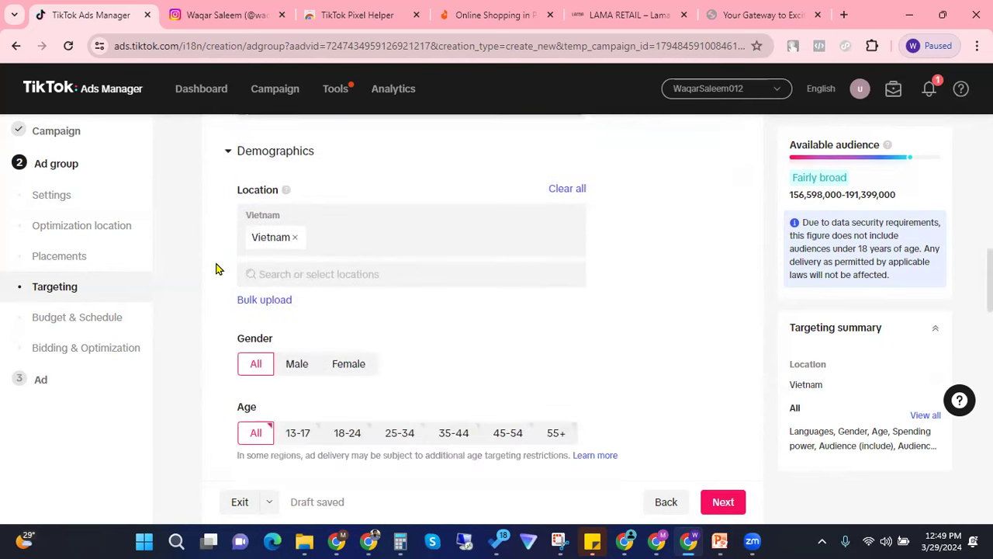
{"action": "left_click", "coordinate": [332, 278]}
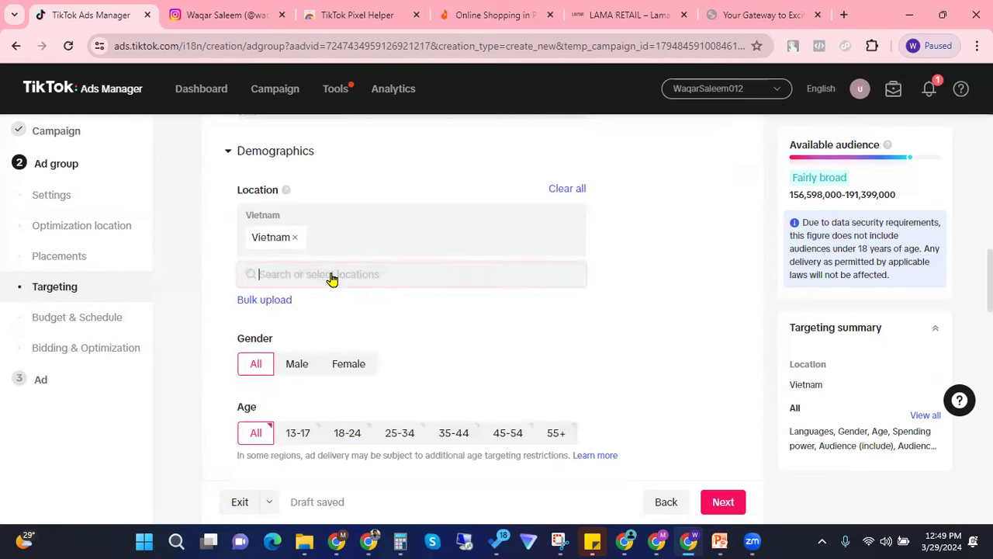
{"action": "type", "text": "paki"}
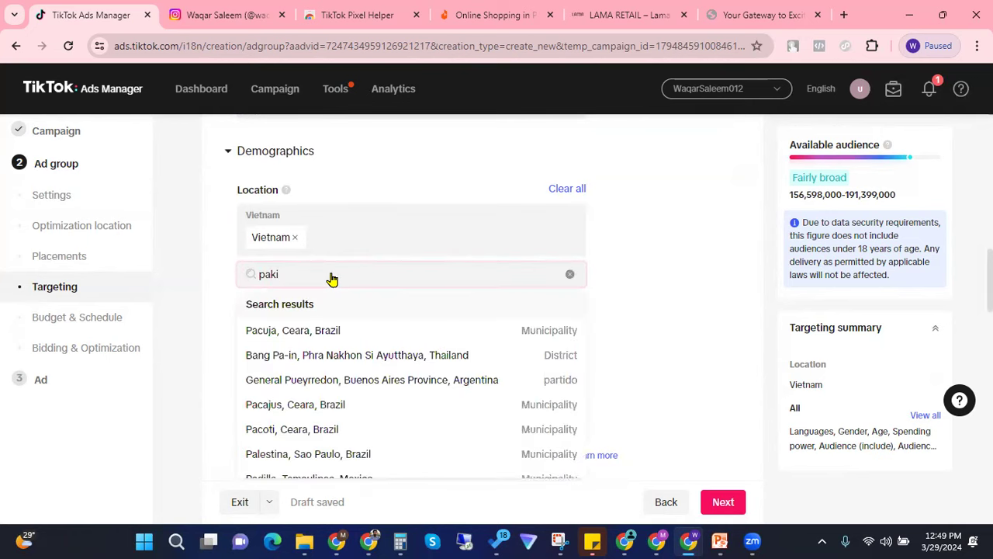
{"action": "left_click", "coordinate": [279, 331]}
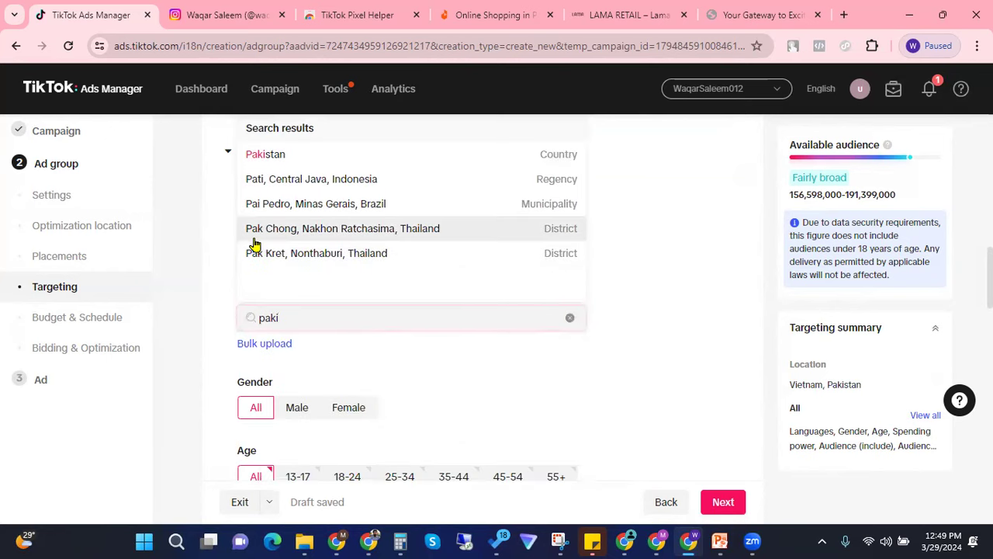
{"action": "scroll", "coordinate": [252, 242], "scroll_direction": "up", "scroll_amount": 1}
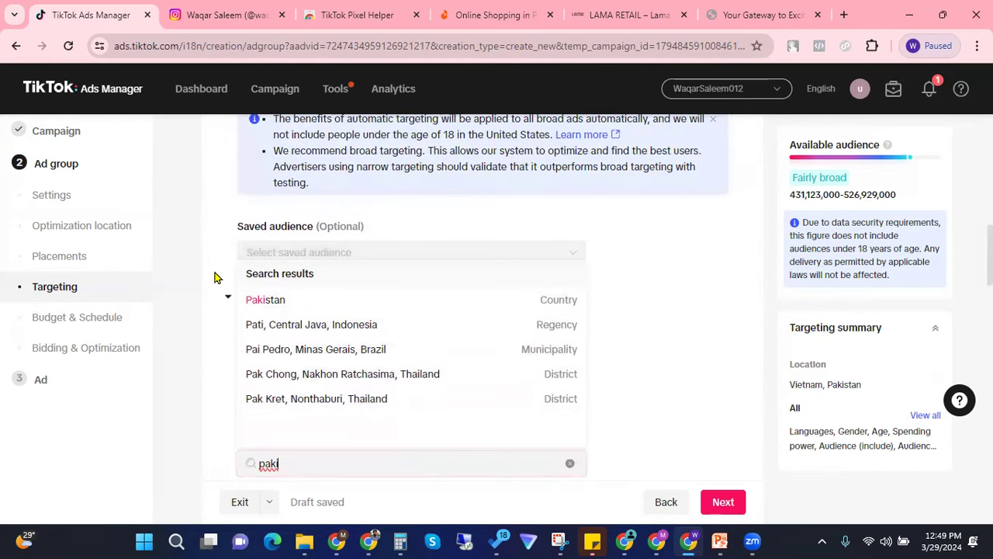
{"action": "left_click", "coordinate": [198, 260]}
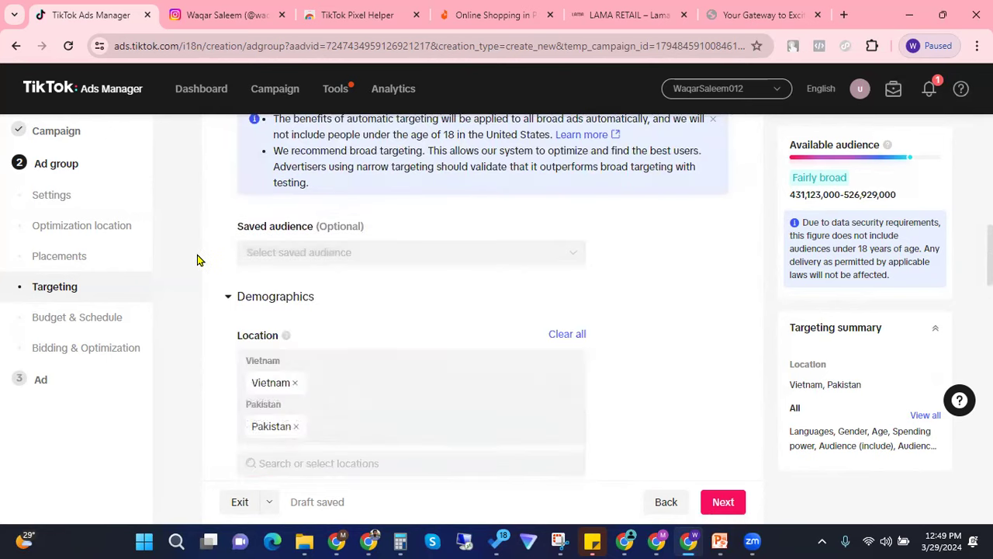
{"action": "left_click", "coordinate": [295, 383]}
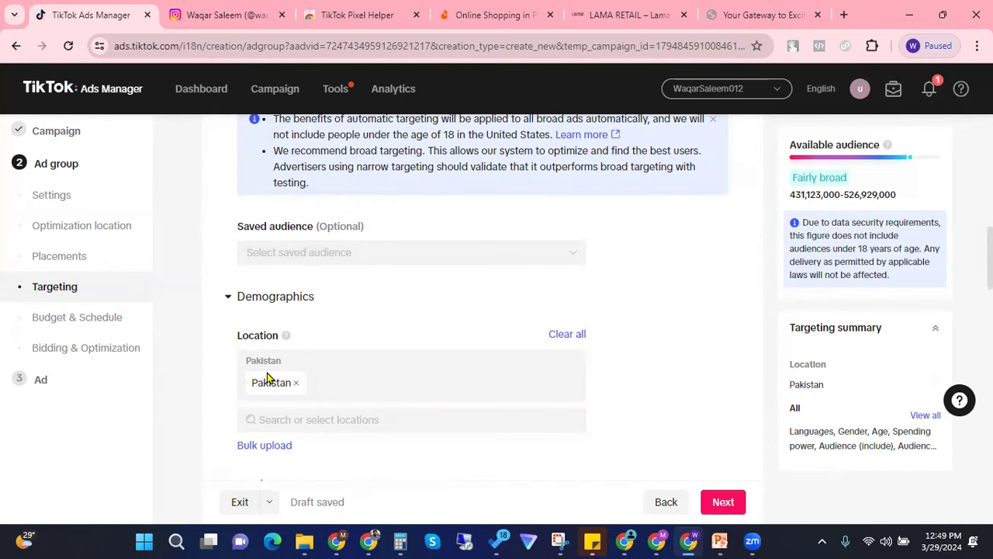
- Target the age groups 18-24, 25-34 and 35-44 in the ad group's demographics
{"action": "scroll", "coordinate": [284, 351], "scroll_direction": "down", "scroll_amount": 2}
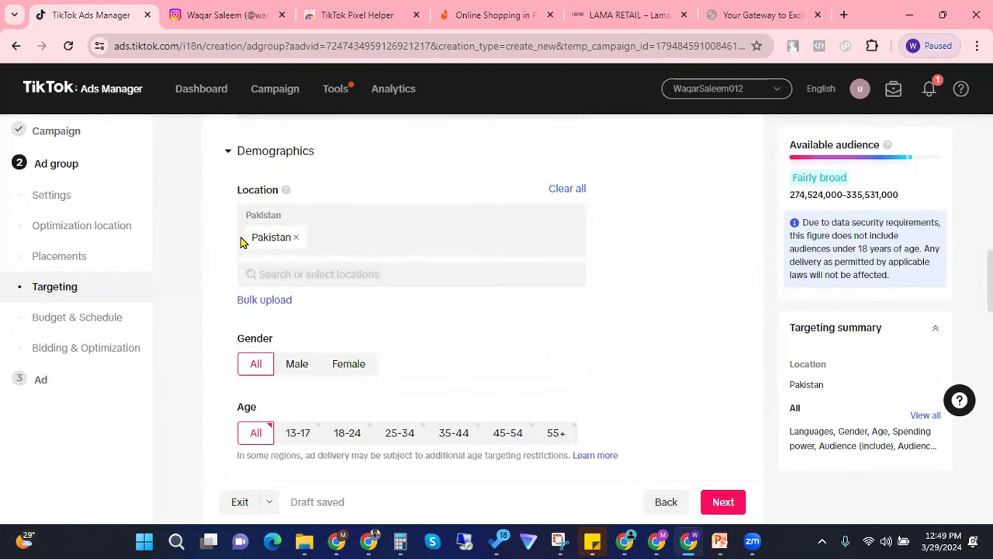
{"action": "scroll", "coordinate": [217, 243], "scroll_direction": "down", "scroll_amount": 1}
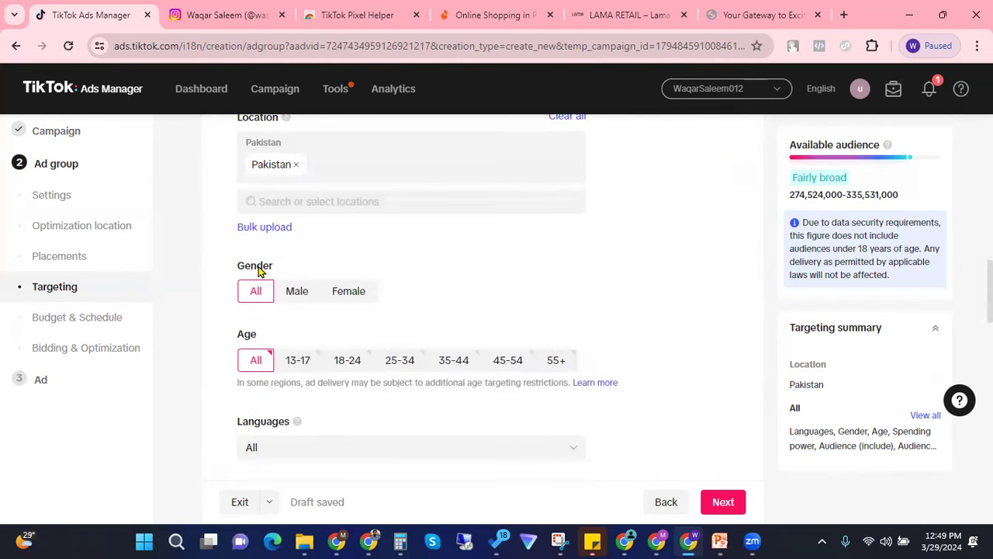
{"action": "scroll", "coordinate": [217, 265], "scroll_direction": "down", "scroll_amount": 1}
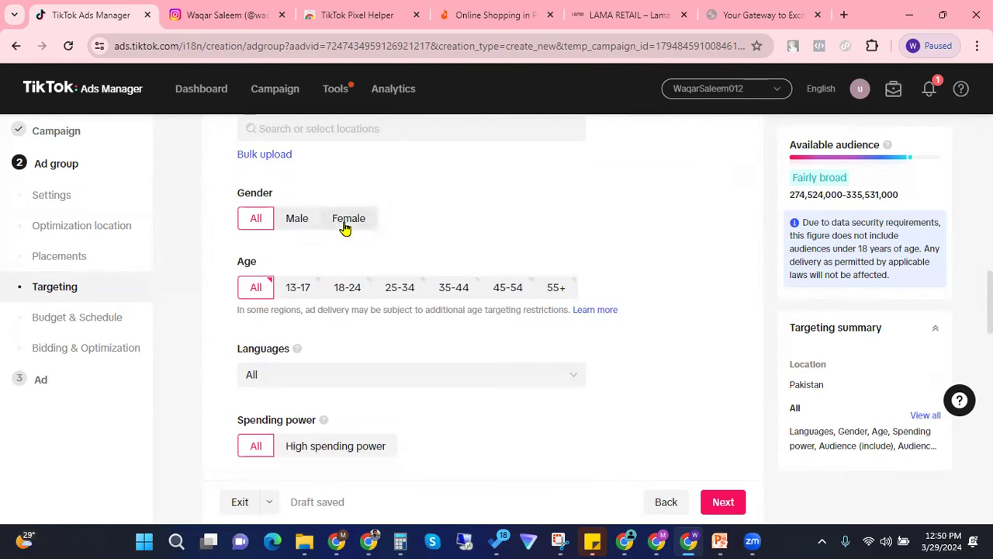
{"action": "double_click", "coordinate": [245, 262]}
{"action": "left_click", "coordinate": [347, 289]}
{"action": "left_click", "coordinate": [413, 289]}
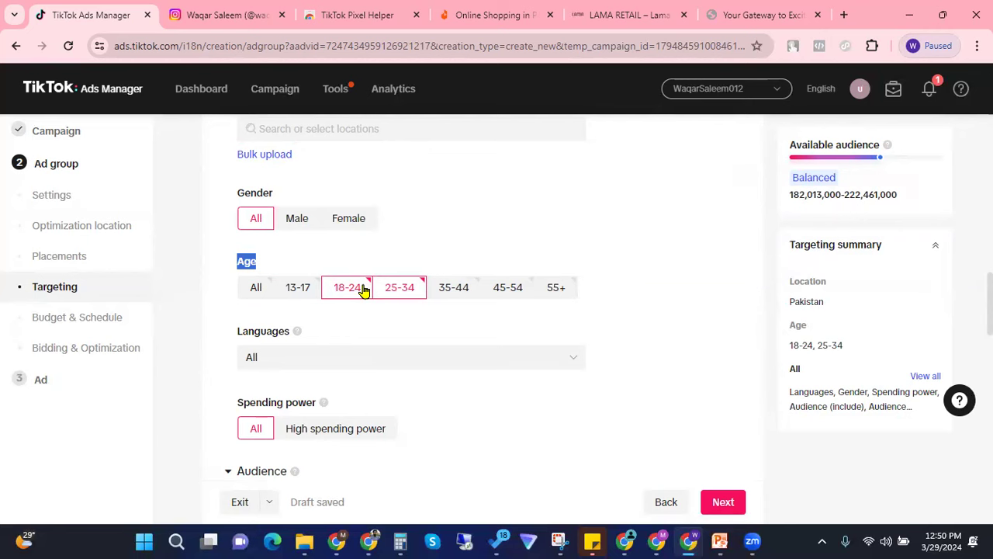
{"action": "left_click", "coordinate": [458, 291]}
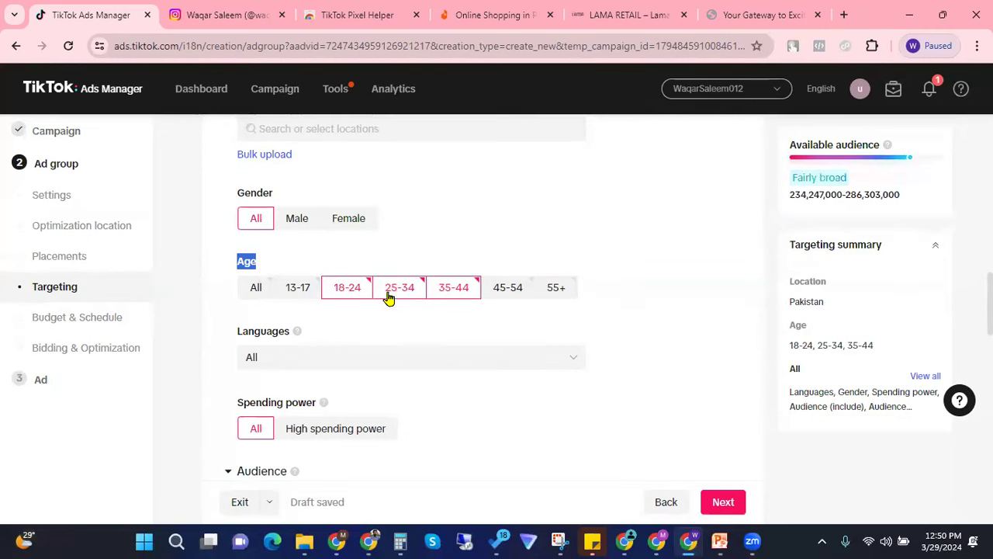
- Compare the available audience for both spending power options and set spending power to High spending power
{"action": "scroll", "coordinate": [388, 298], "scroll_direction": "down", "scroll_amount": 2}
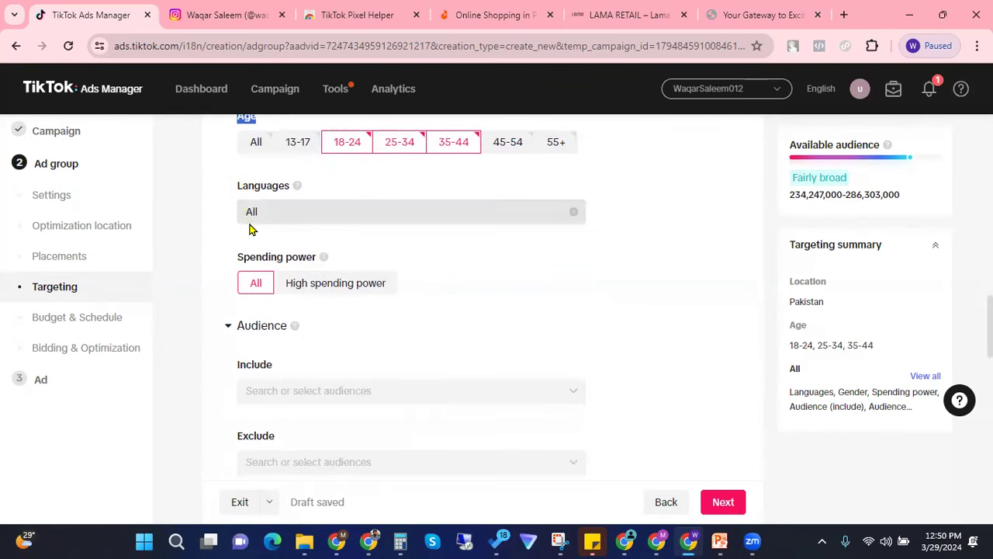
{"action": "scroll", "coordinate": [249, 225], "scroll_direction": "down", "scroll_amount": 1}
{"action": "left_click_drag", "start_coordinate": [252, 189], "coordinate": [315, 188]}
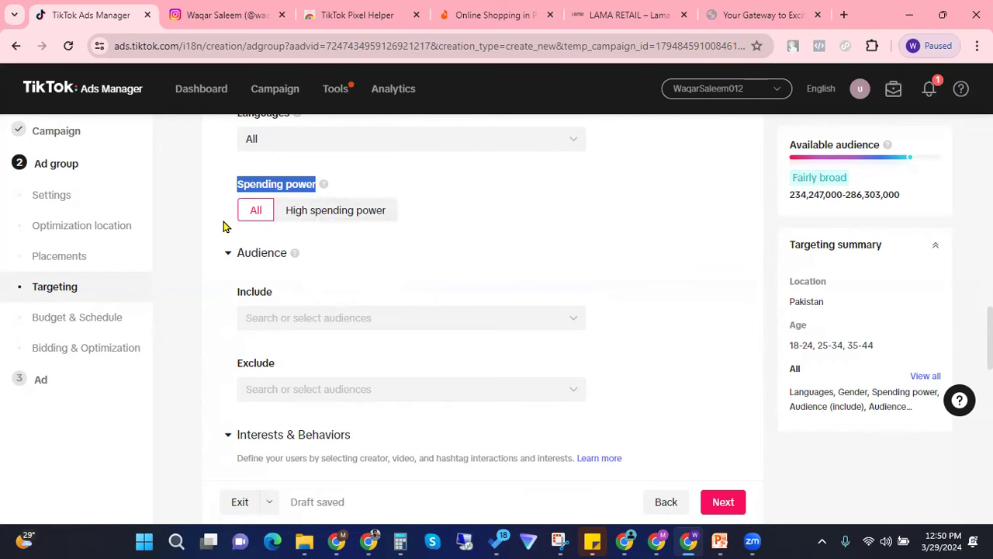
{"action": "left_click", "coordinate": [333, 225]}
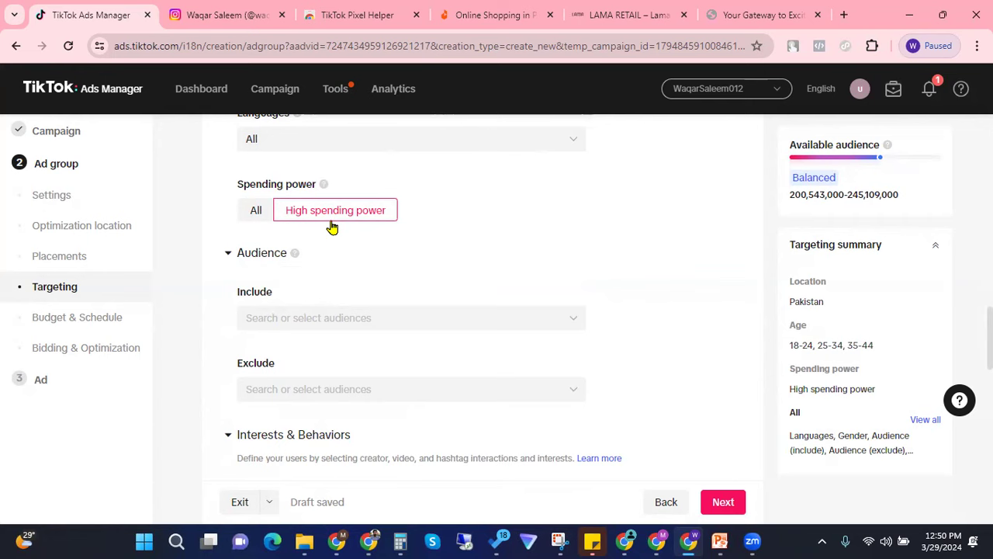
{"action": "left_click", "coordinate": [255, 210]}
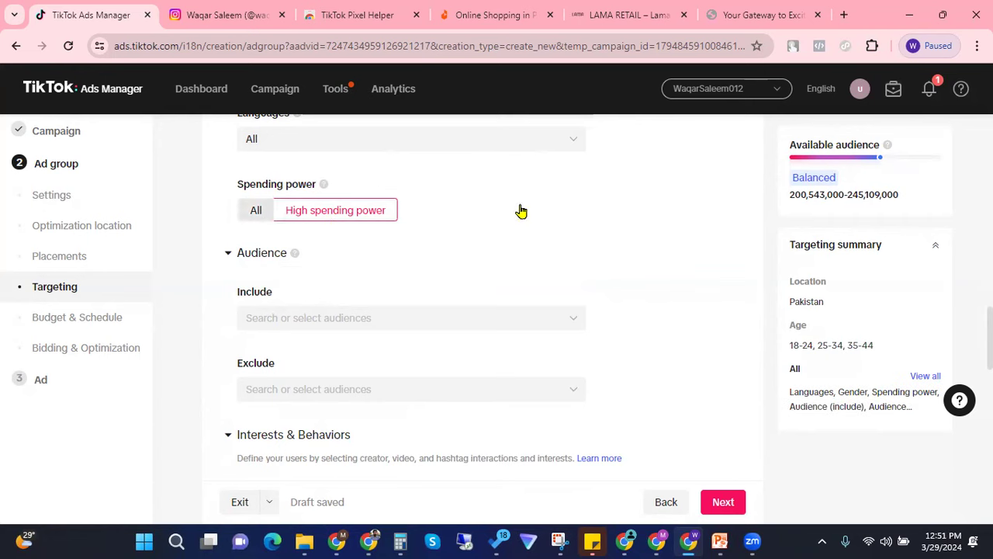
{"action": "left_click_drag", "start_coordinate": [795, 192], "coordinate": [900, 194]}
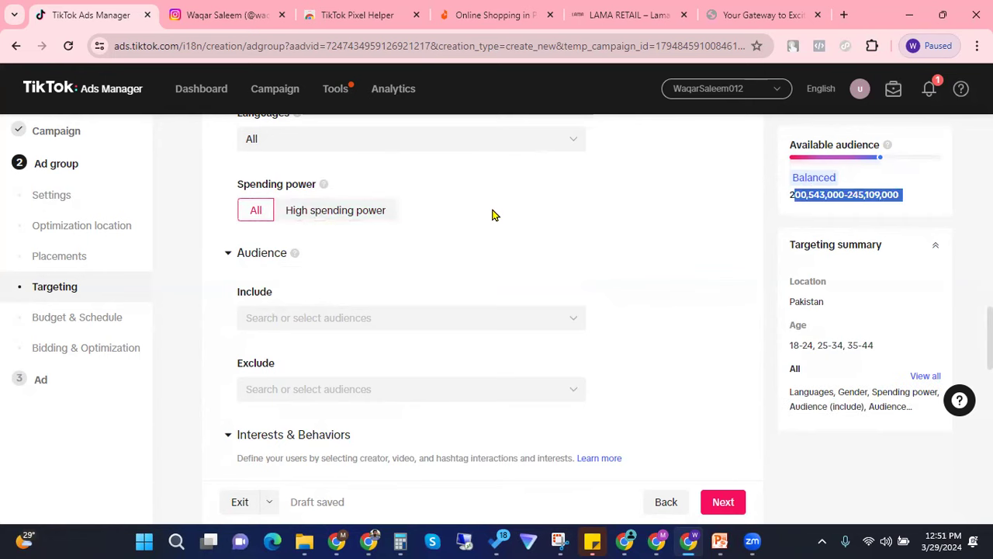
{"action": "left_click", "coordinate": [317, 217]}
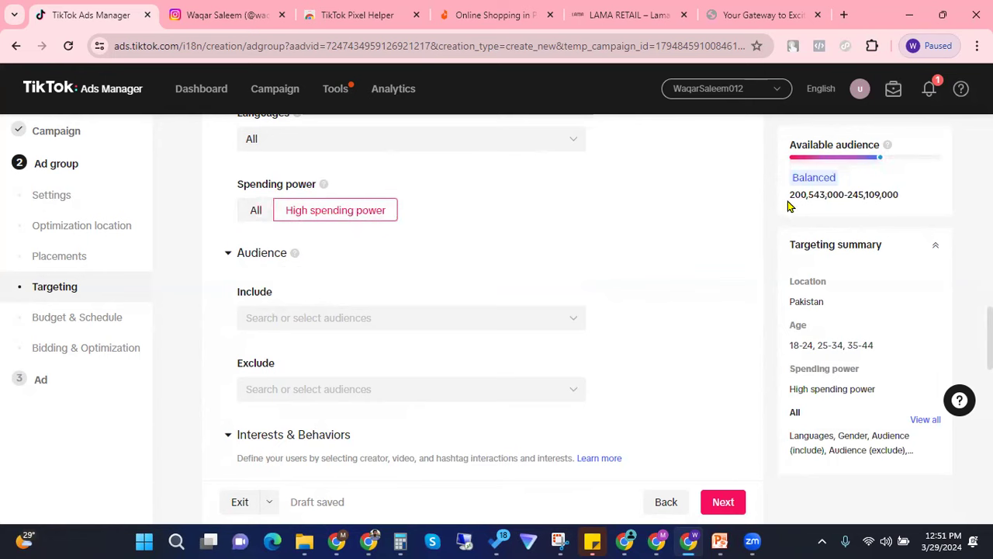
{"action": "left_click", "coordinate": [255, 211]}
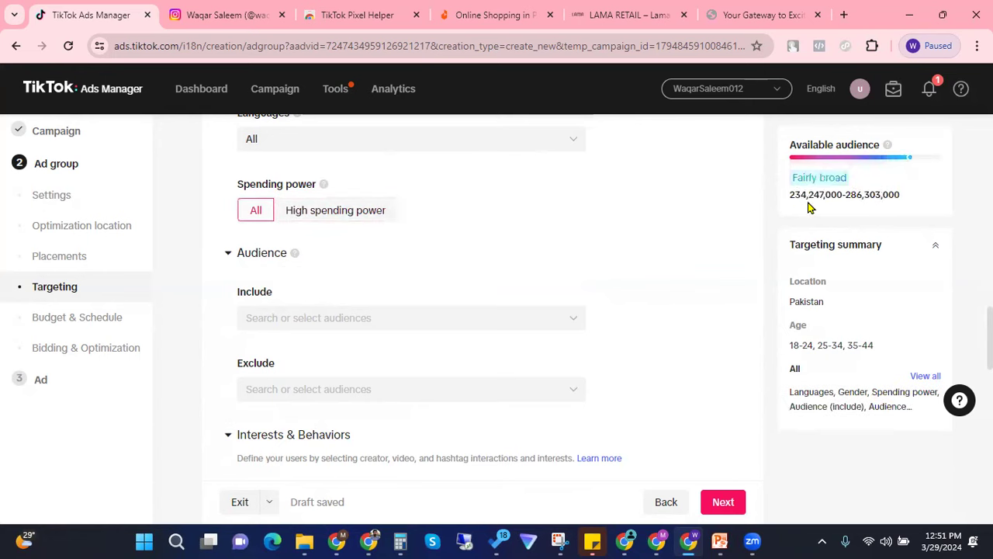
{"action": "left_click_drag", "start_coordinate": [789, 198], "coordinate": [805, 195]}
{"action": "left_click", "coordinate": [321, 219]}
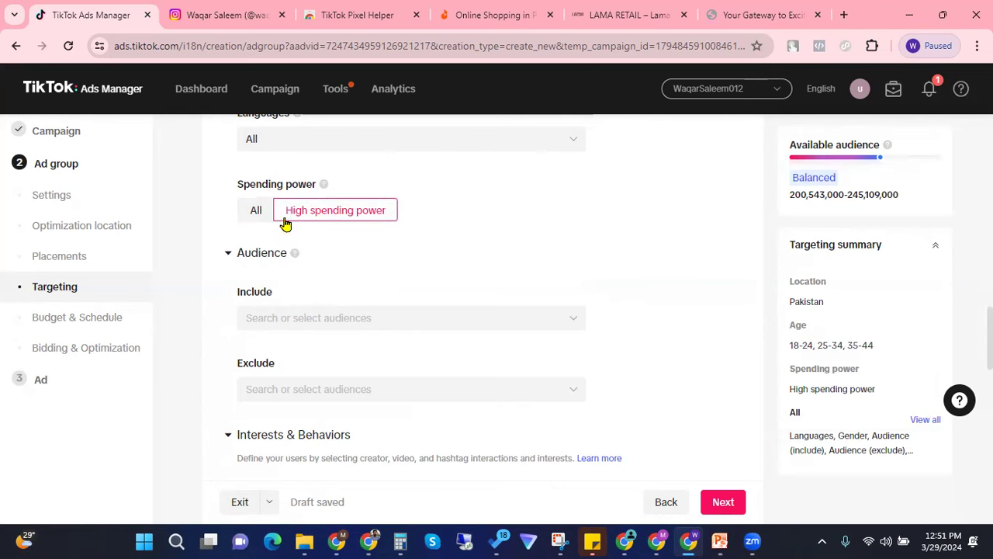
- Review the audiences available to include in the targeting and the exclude audience option
{"action": "scroll", "coordinate": [289, 238], "scroll_direction": "down", "scroll_amount": 1}
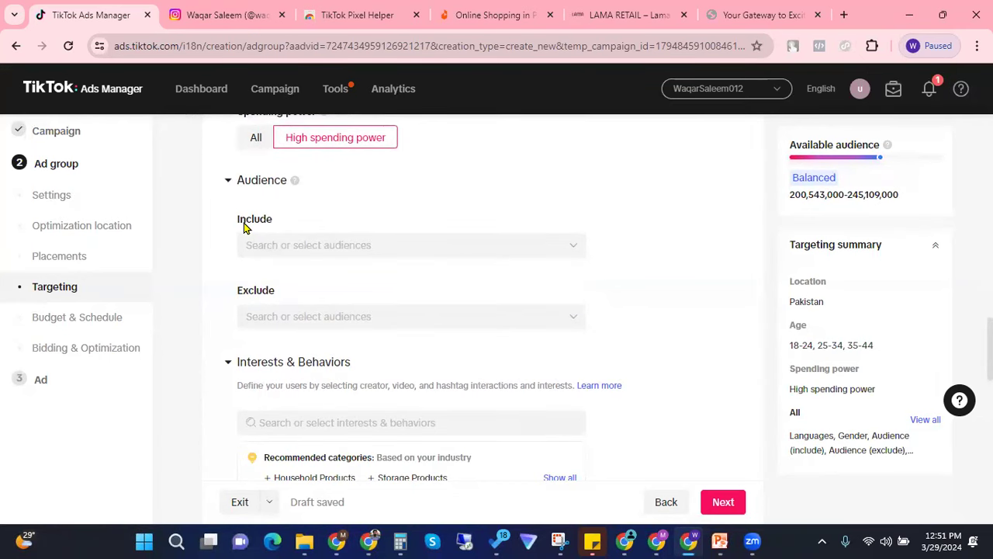
{"action": "left_click", "coordinate": [318, 254]}
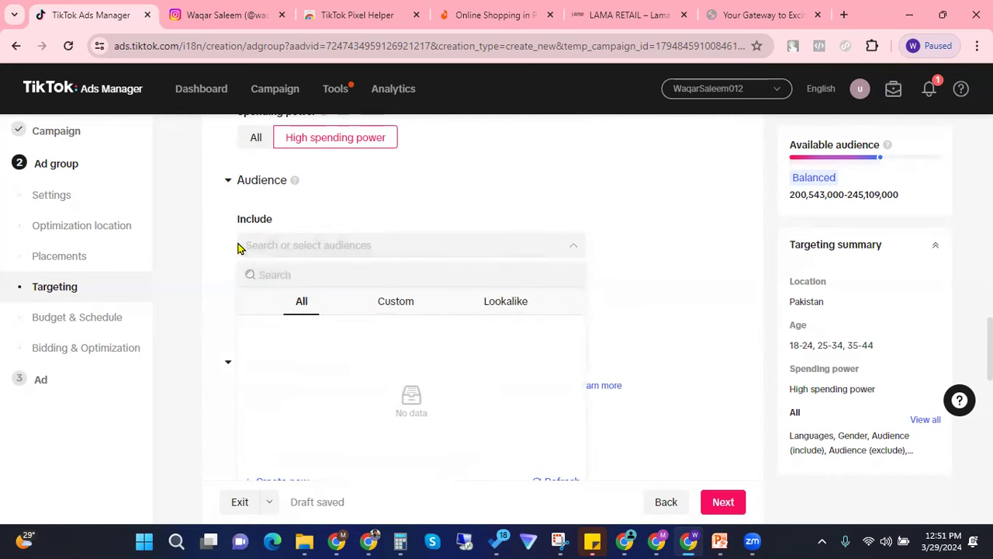
{"action": "left_click", "coordinate": [207, 217]}
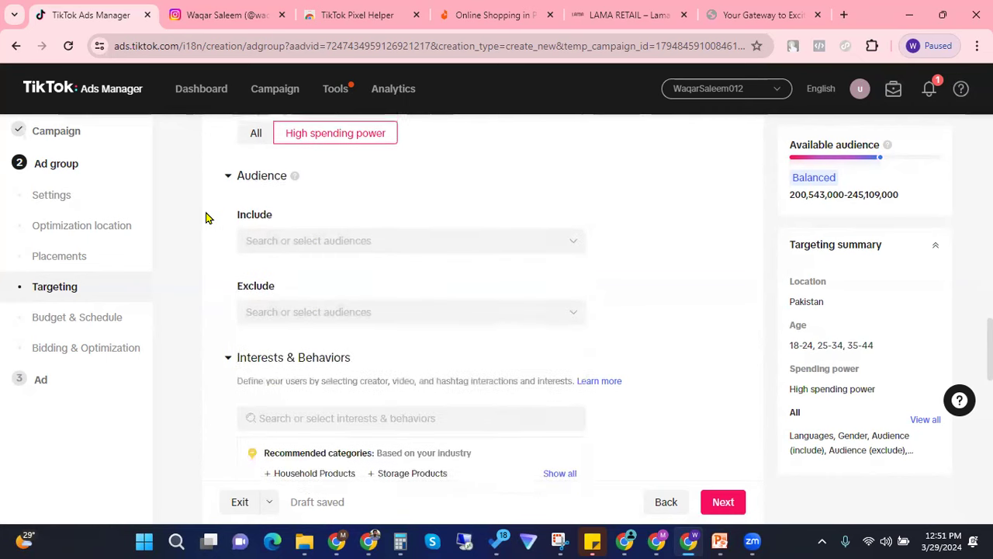
{"action": "scroll", "coordinate": [207, 217], "scroll_direction": "down", "scroll_amount": 2}
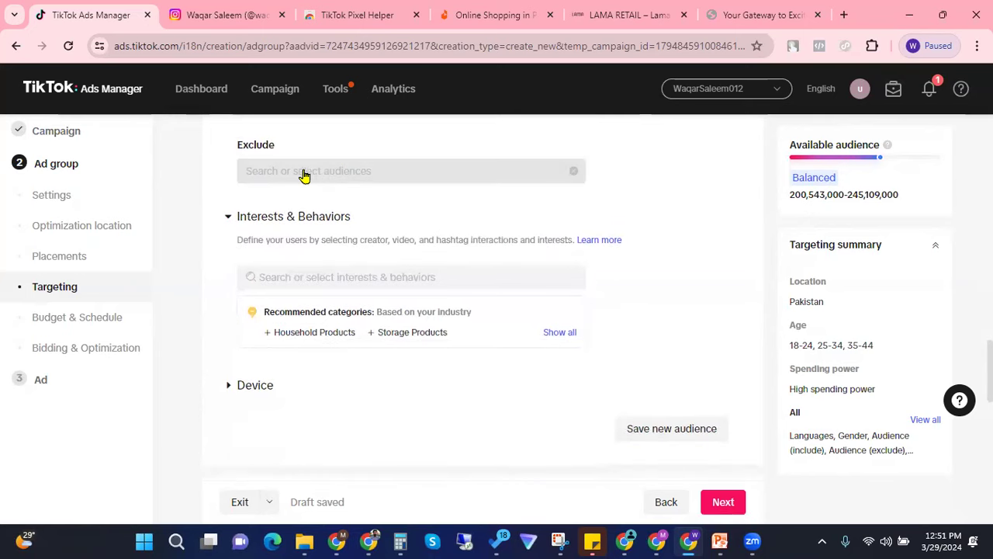
{"action": "double_click", "coordinate": [267, 155]}
{"action": "left_click", "coordinate": [183, 211]}
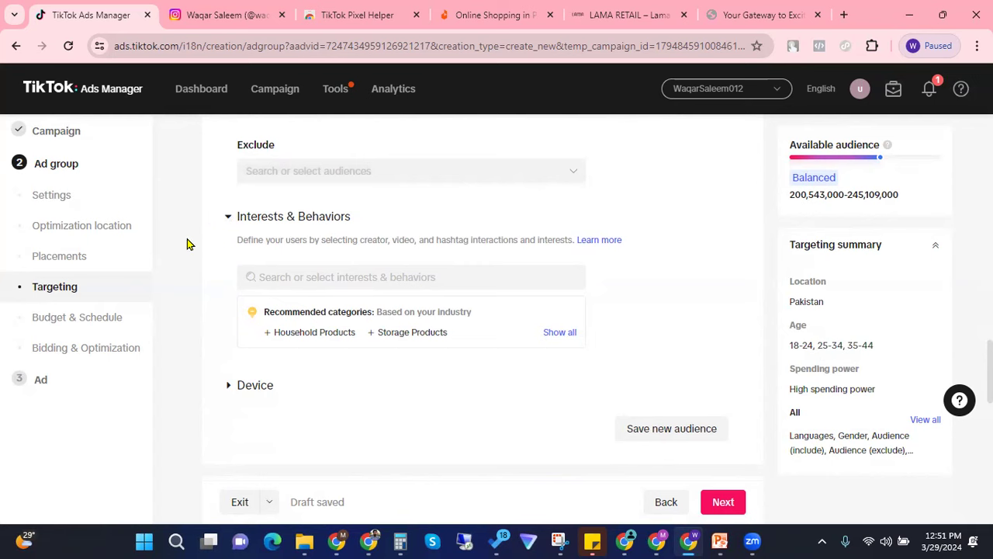
- Browse the interest categories and add Home Improvement as a targeted interest
{"action": "scroll", "coordinate": [186, 243], "scroll_direction": "down", "scroll_amount": 1}
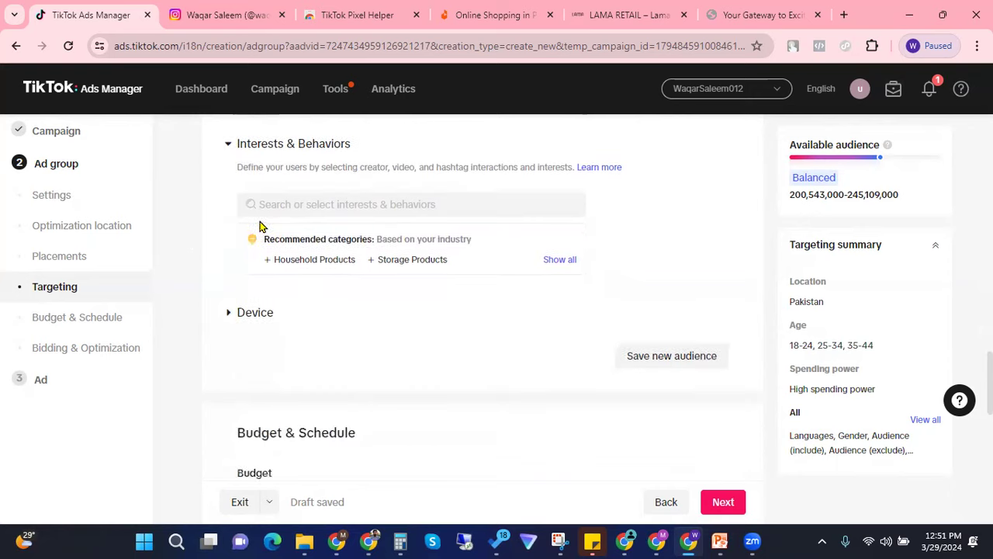
{"action": "left_click", "coordinate": [325, 206]}
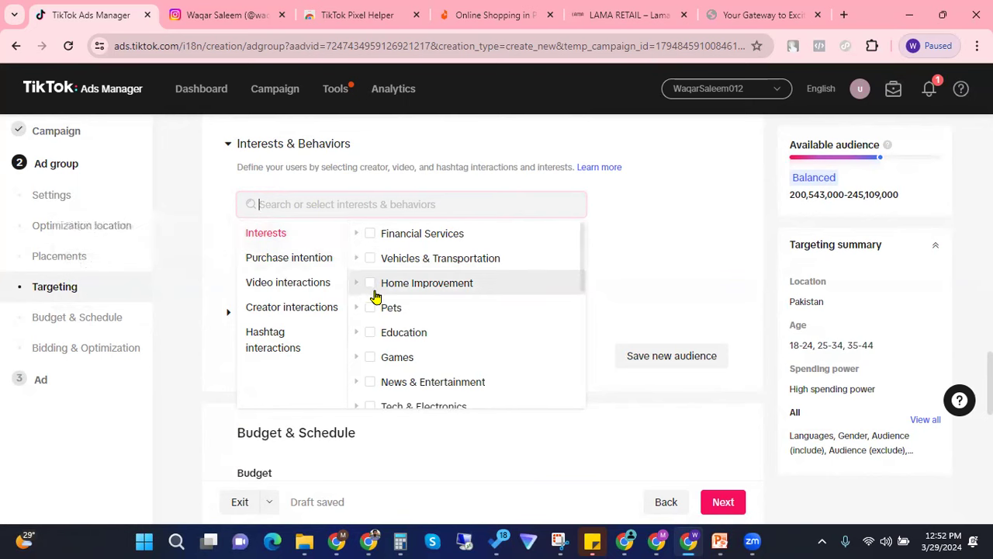
{"action": "mouse_move", "coordinate": [377, 282]}
{"action": "scroll", "coordinate": [377, 284], "scroll_direction": "down", "scroll_amount": 2}
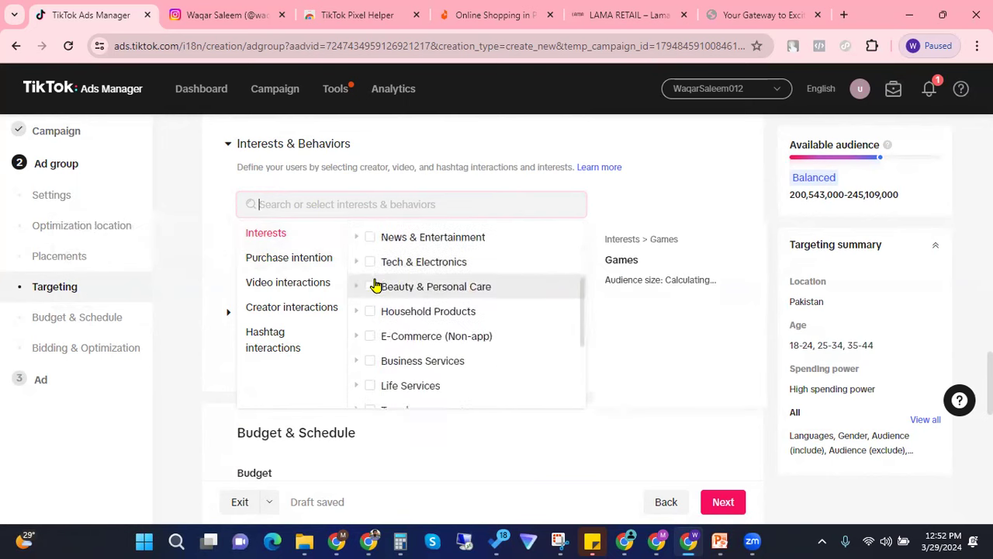
{"action": "scroll", "coordinate": [423, 287], "scroll_direction": "down", "scroll_amount": 3}
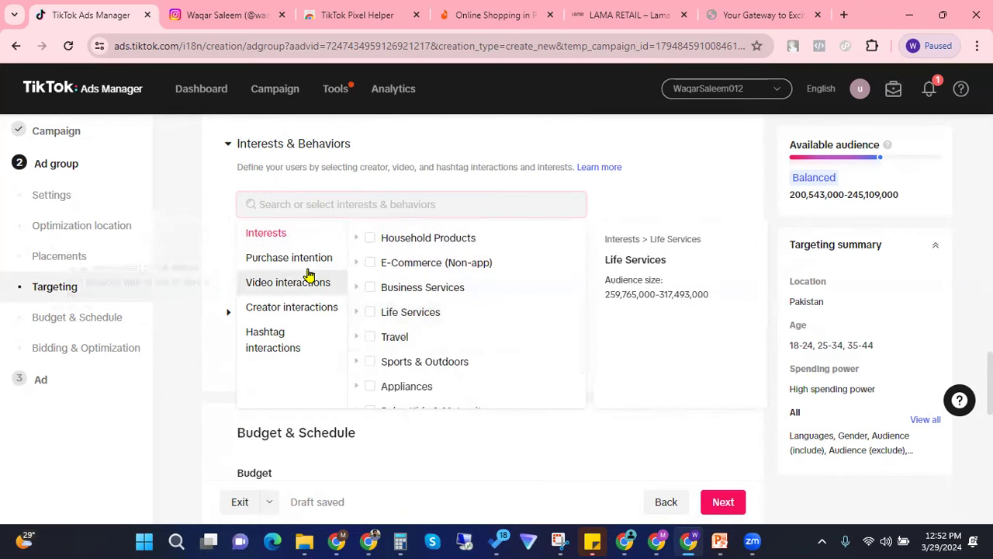
{"action": "scroll", "coordinate": [386, 294], "scroll_direction": "up", "scroll_amount": 3}
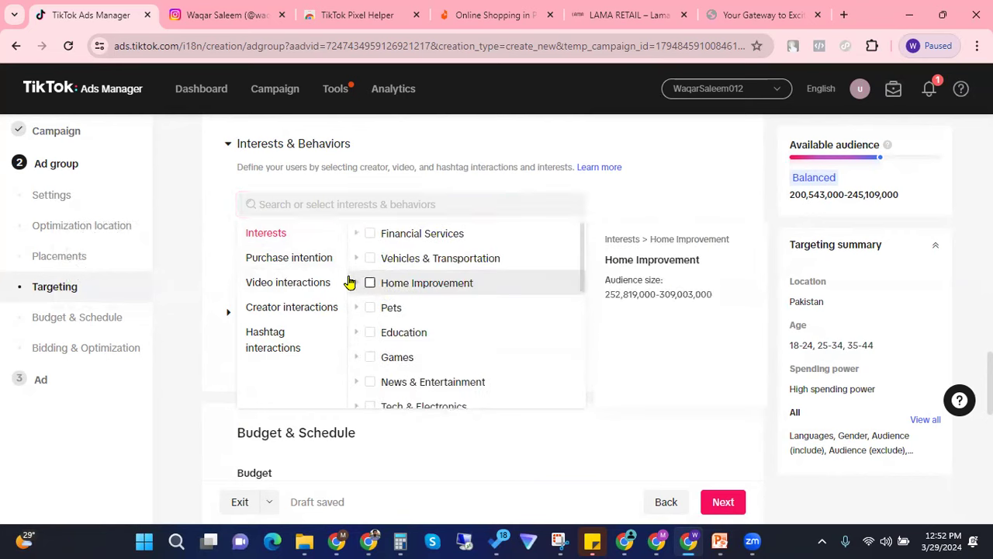
{"action": "left_click", "coordinate": [350, 282]}
{"action": "scroll", "coordinate": [238, 328], "scroll_direction": "down", "scroll_amount": 2}
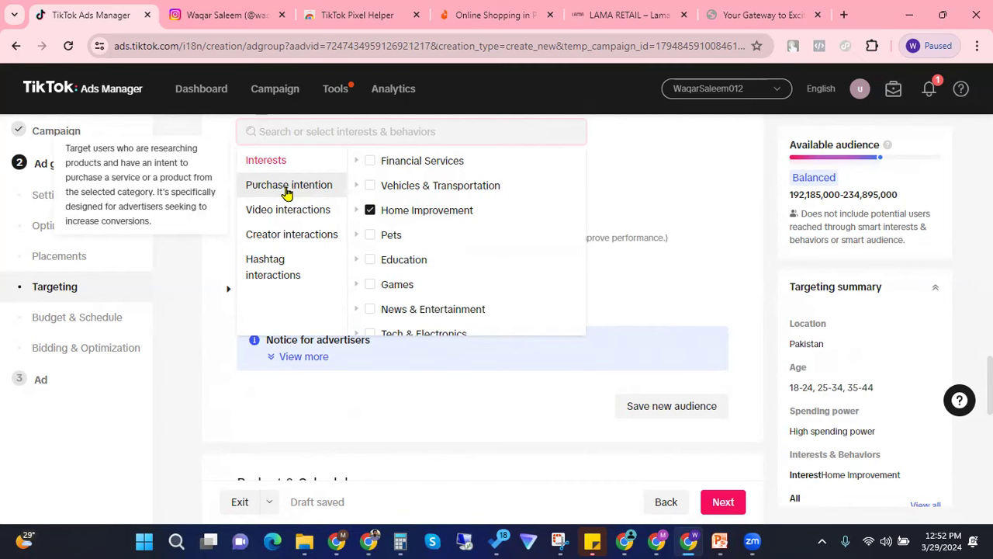
- Add Home Improvement with all its subcategories as a targeted purchase intention
{"action": "left_click", "coordinate": [289, 192]}
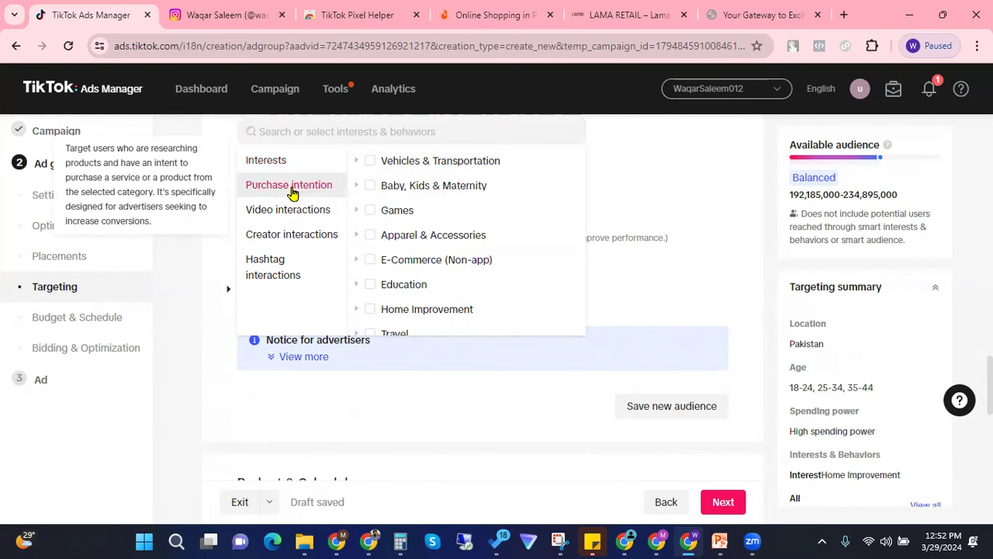
{"action": "mouse_move", "coordinate": [444, 237]}
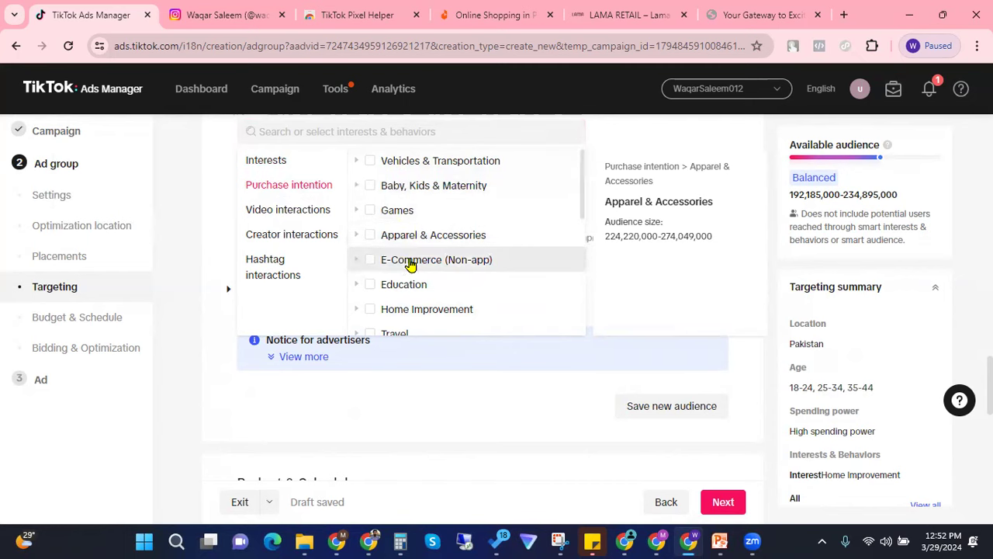
{"action": "mouse_move", "coordinate": [409, 262]}
{"action": "scroll", "coordinate": [428, 259], "scroll_direction": "down", "scroll_amount": 1}
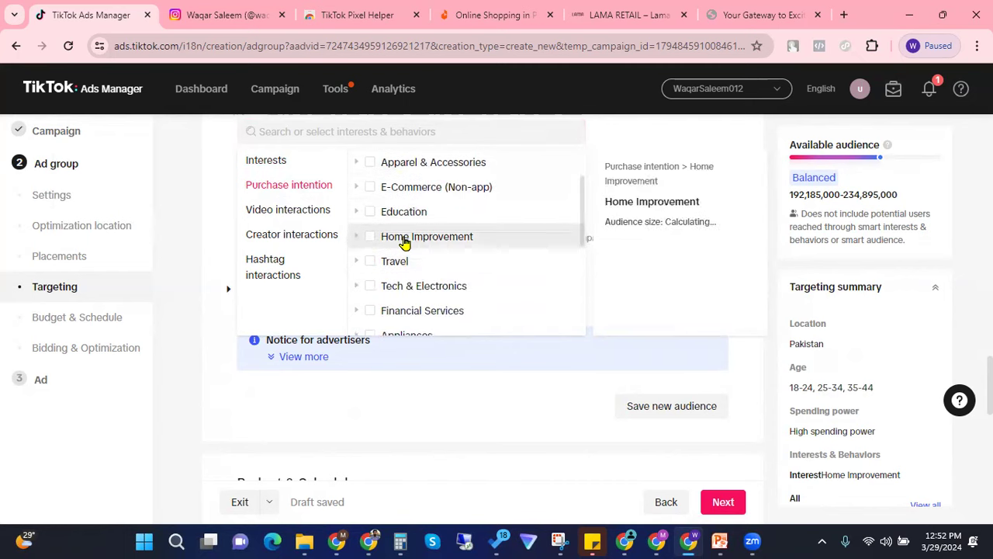
{"action": "left_click", "coordinate": [407, 238]}
{"action": "scroll", "coordinate": [458, 227], "scroll_direction": "down", "scroll_amount": 1}
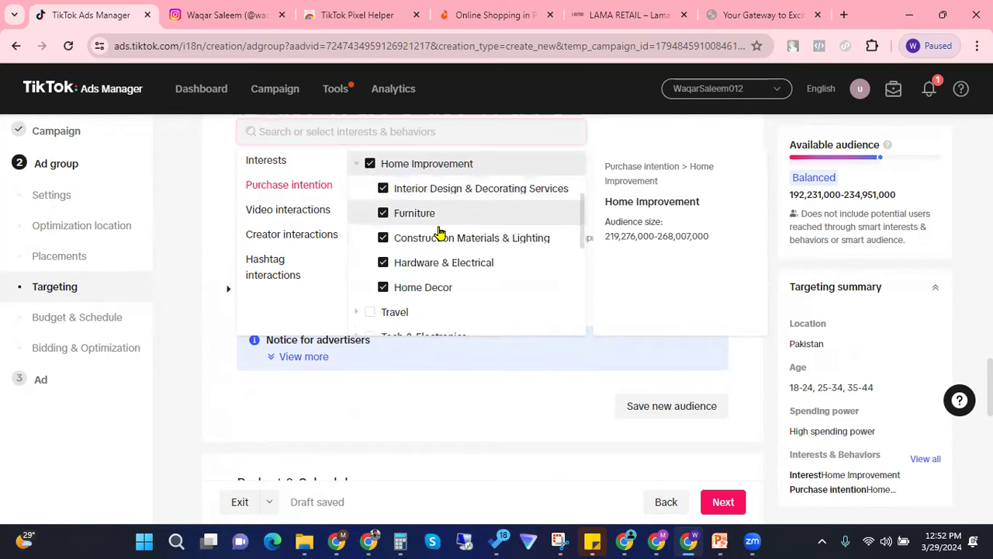
{"action": "scroll", "coordinate": [439, 256], "scroll_direction": "down", "scroll_amount": 1}
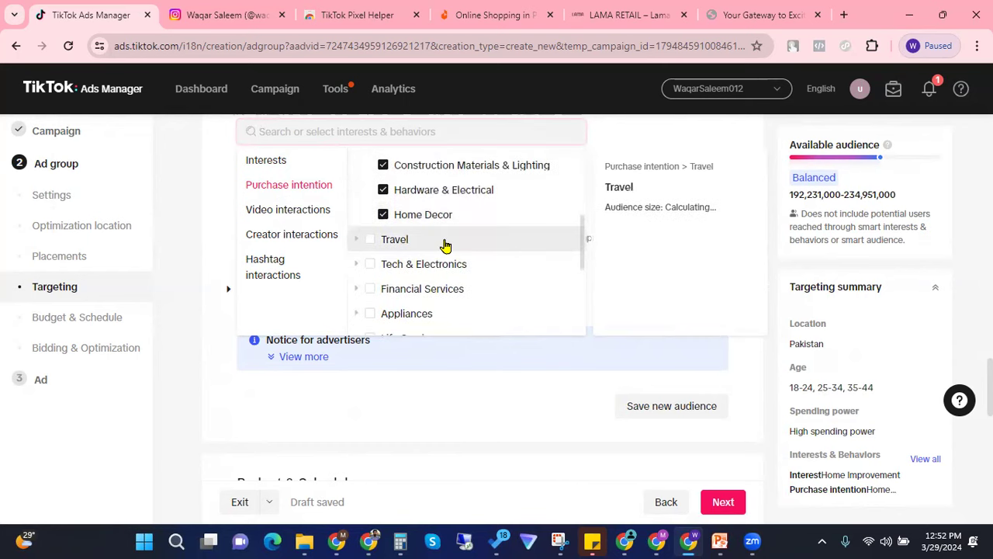
{"action": "scroll", "coordinate": [434, 239], "scroll_direction": "up", "scroll_amount": 1}
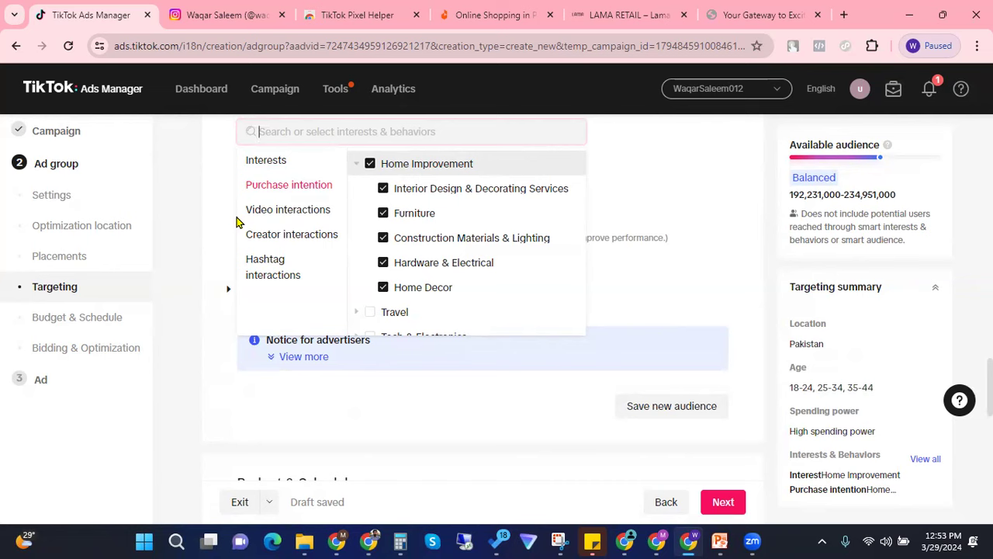
- Review the video, creator and hashtag interaction categories available for behavior targeting
{"action": "left_click", "coordinate": [288, 212]}
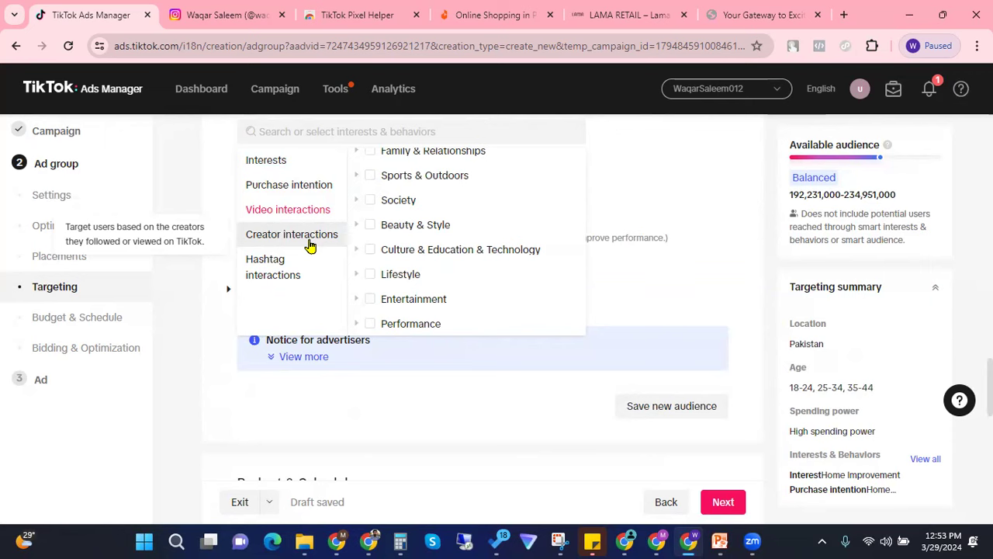
{"action": "left_click", "coordinate": [294, 243]}
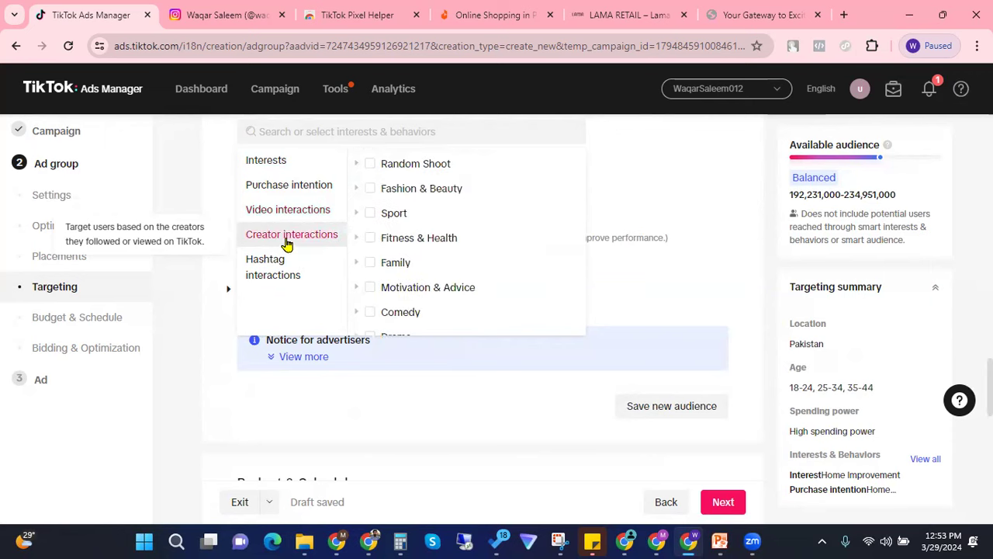
{"action": "mouse_move", "coordinate": [419, 219]}
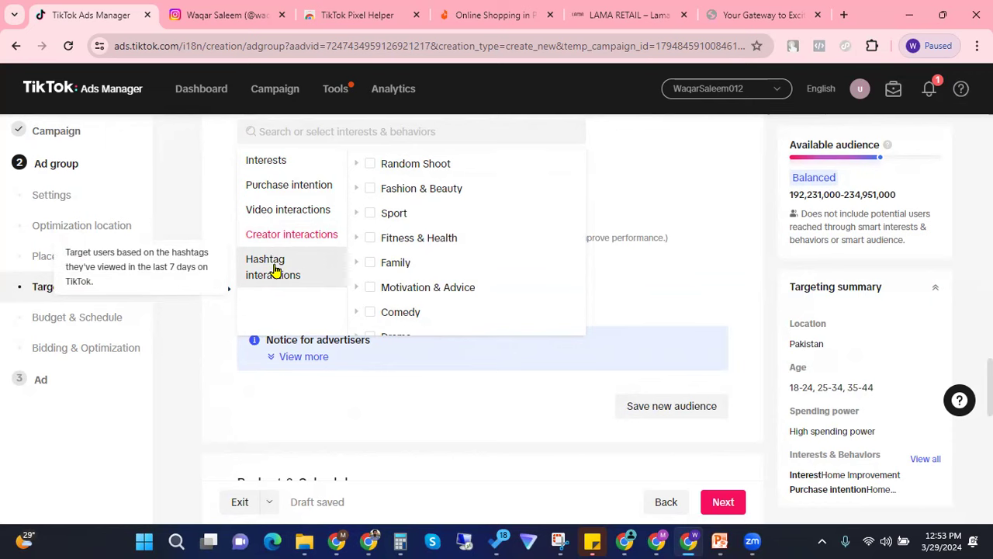
{"action": "left_click", "coordinate": [210, 253]}
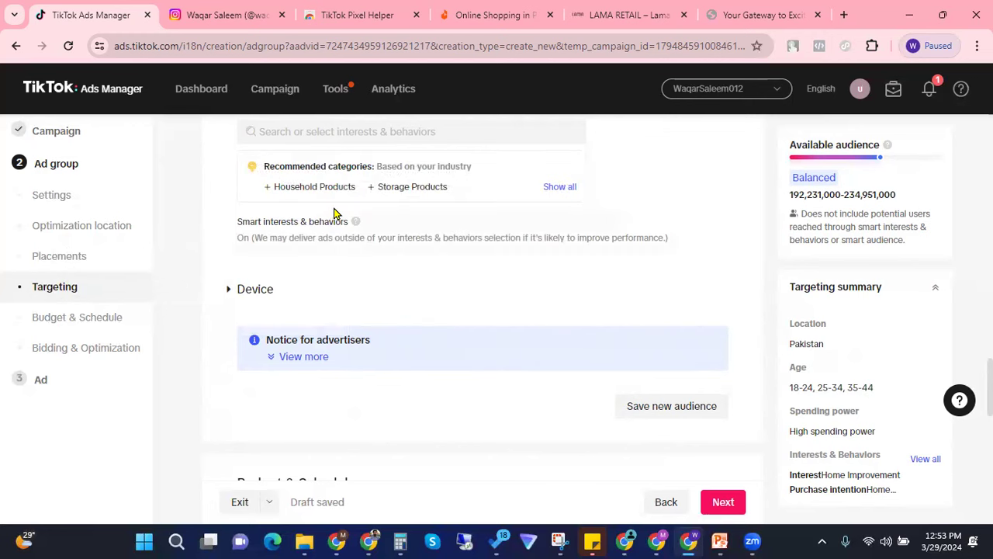
- Search the interests and behaviors for "ecommerce" and look over the suggestions without adding any
{"action": "scroll", "coordinate": [334, 214], "scroll_direction": "up", "scroll_amount": 2}
{"action": "left_click", "coordinate": [338, 279]}
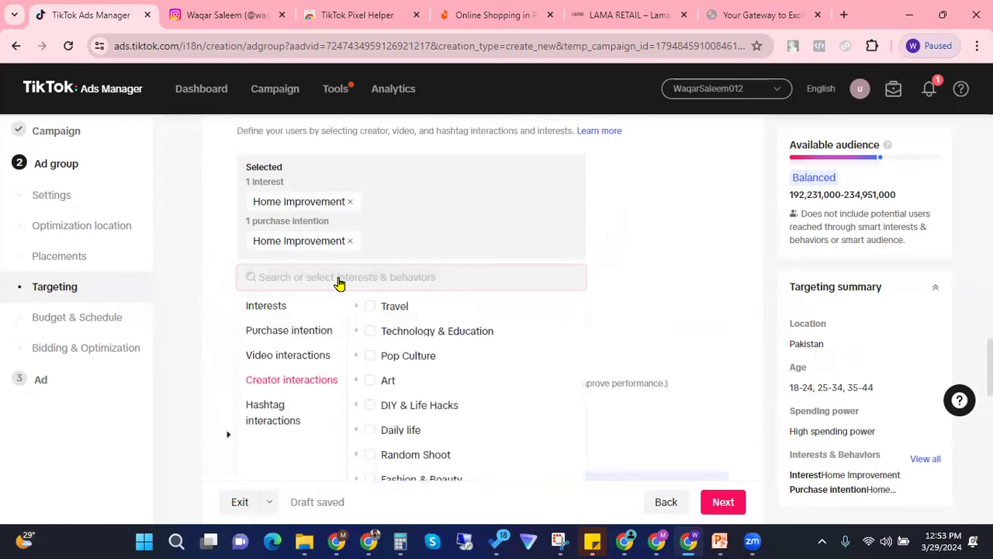
{"action": "type", "text": "ed"}
{"action": "key", "text": "BackSpace"}
{"action": "key", "text": "BackSpace"}
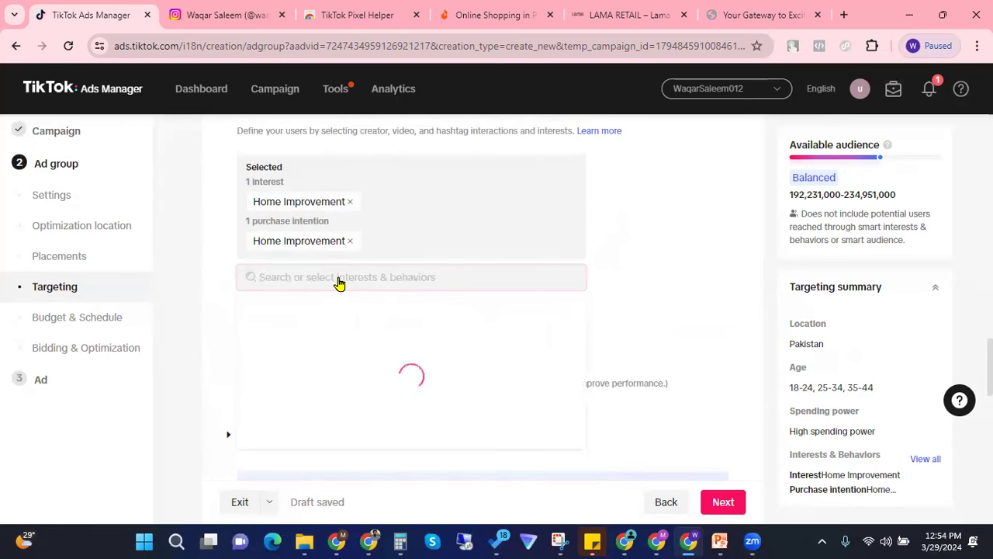
{"action": "type", "text": "ecommerce"}
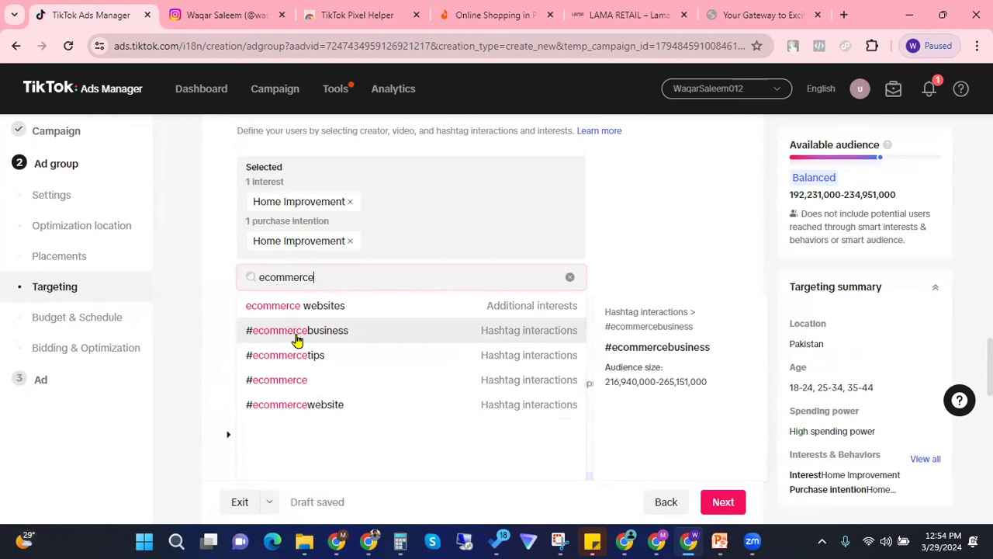
{"action": "left_click", "coordinate": [209, 264]}
- Expand the notice for advertisers below the device targeting and read its full text
{"action": "scroll", "coordinate": [200, 264], "scroll_direction": "down", "scroll_amount": 3}
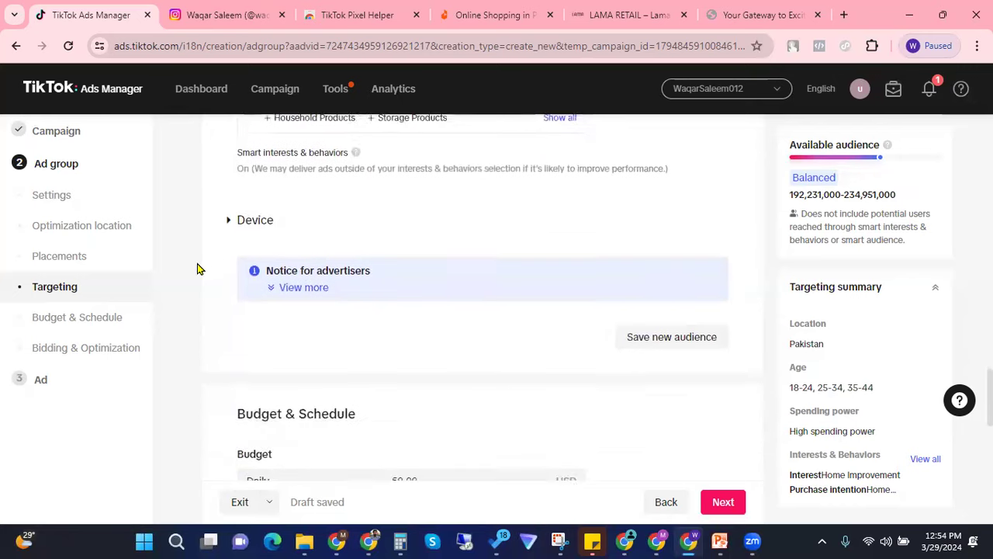
{"action": "left_click", "coordinate": [303, 286]}
{"action": "scroll", "coordinate": [303, 283], "scroll_direction": "down", "scroll_amount": 2}
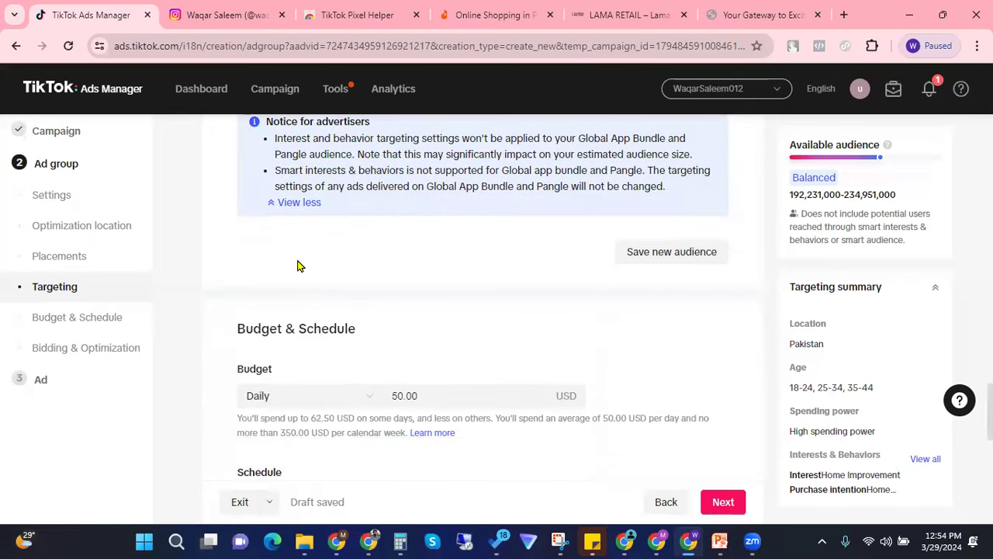
{"action": "scroll", "coordinate": [297, 267], "scroll_direction": "up", "scroll_amount": 1}
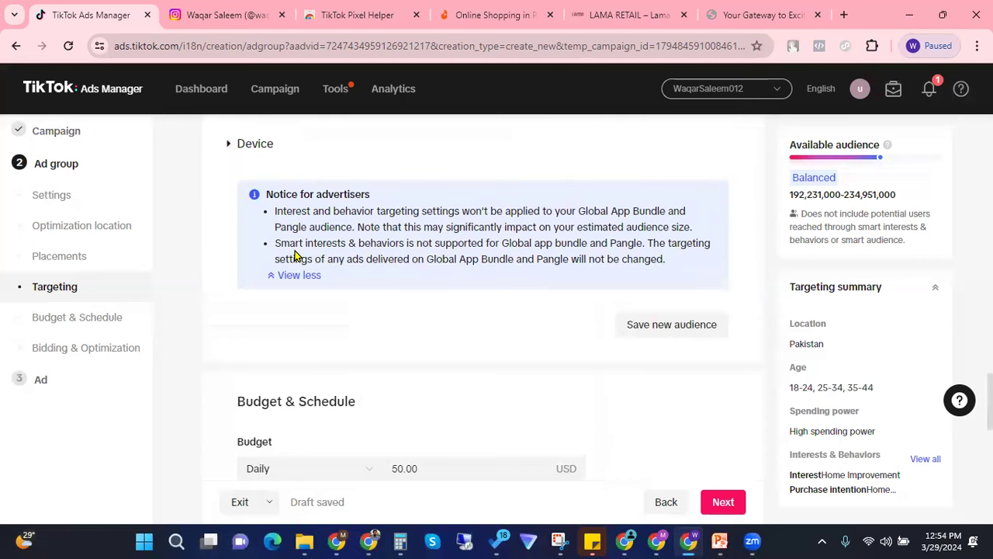
{"action": "scroll", "coordinate": [295, 255], "scroll_direction": "down", "scroll_amount": 2}
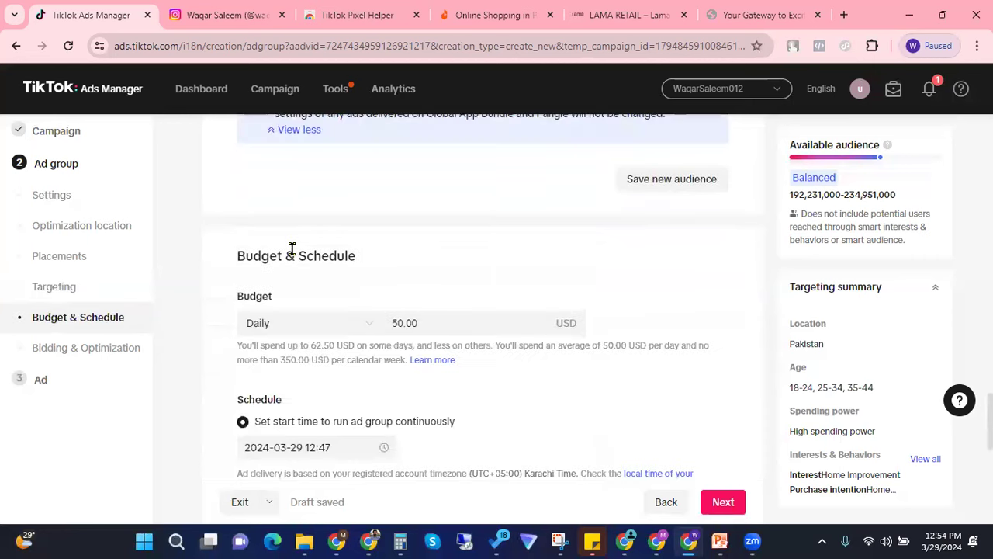
- Set the ad group's daily budget to 20 USD
{"action": "triple_click", "coordinate": [346, 256]}
{"action": "scroll", "coordinate": [309, 256], "scroll_direction": "down", "scroll_amount": 1}
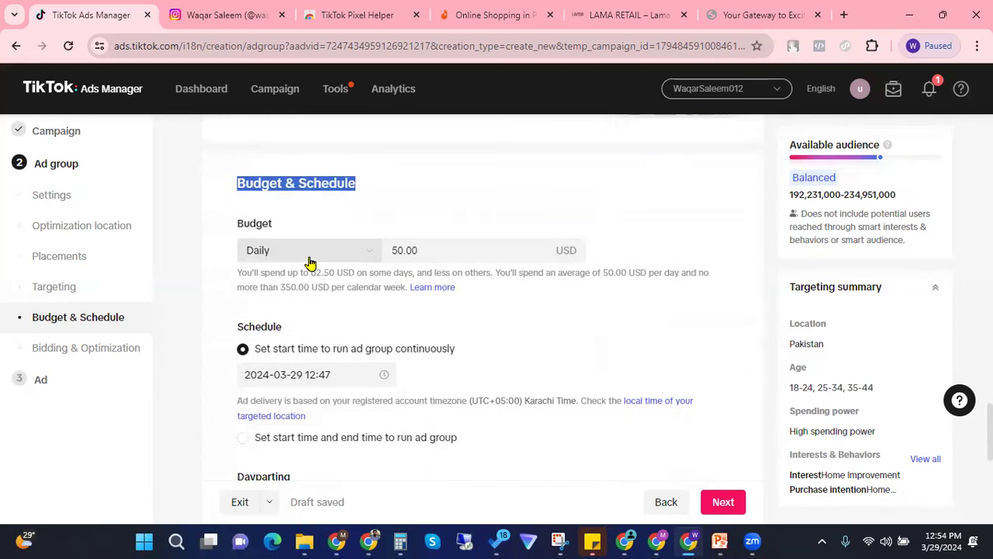
{"action": "left_click", "coordinate": [443, 247]}
{"action": "left_click_drag", "start_coordinate": [443, 247], "coordinate": [372, 253]}
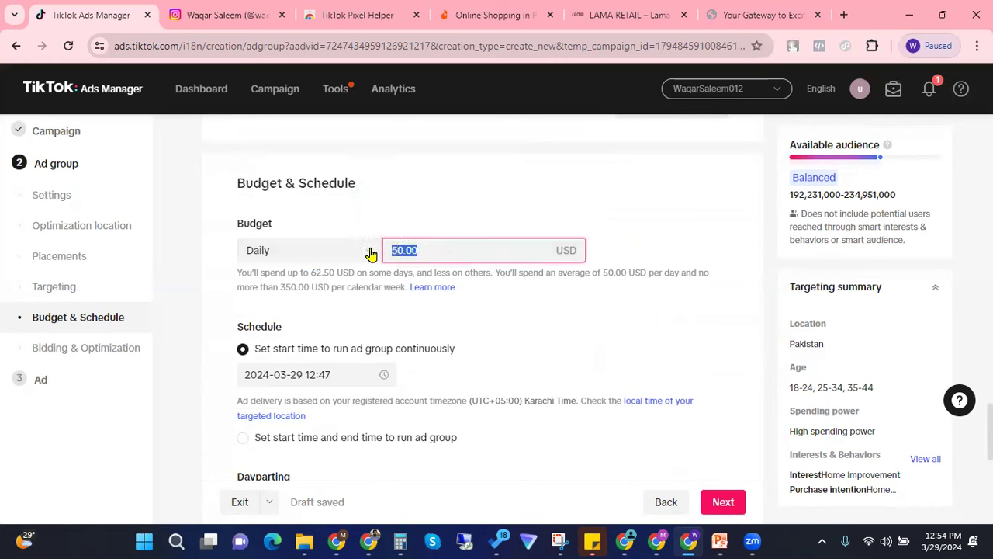
{"action": "type", "text": "20"}
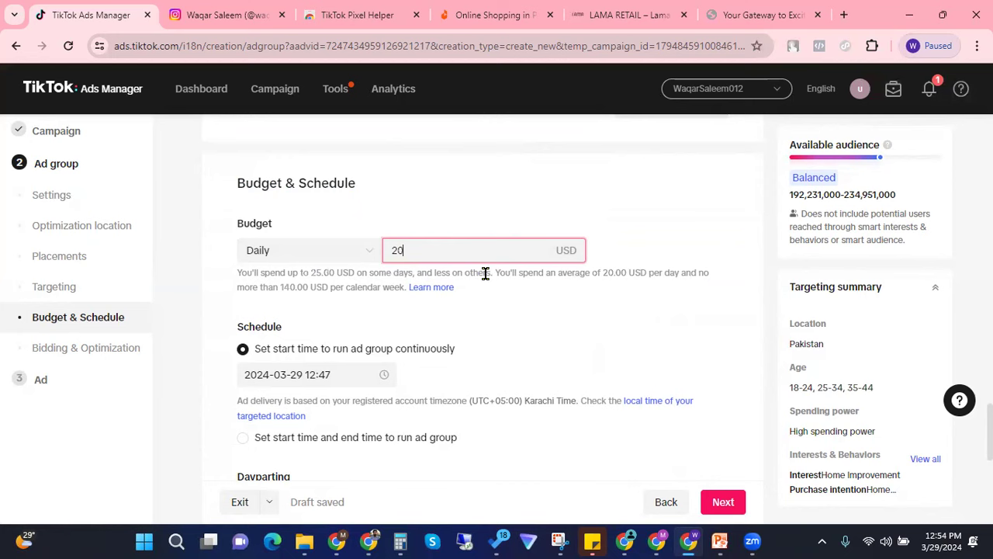
{"action": "left_click", "coordinate": [202, 252]}
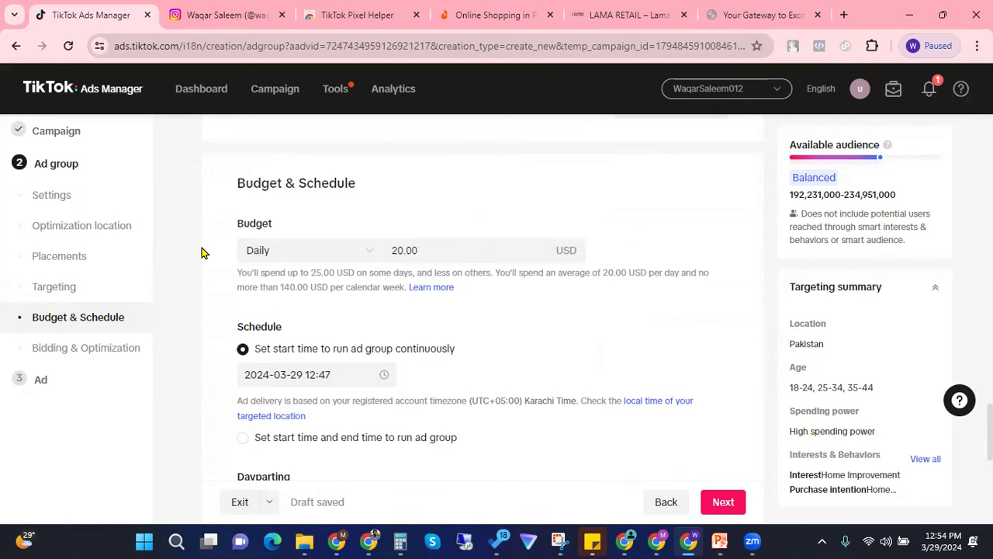
- Limit dayparting to specific times, selecting 13:00–24:00 and 00:00–02:00 for every day from Monday to Sunday
{"action": "scroll", "coordinate": [200, 252], "scroll_direction": "down", "scroll_amount": 2}
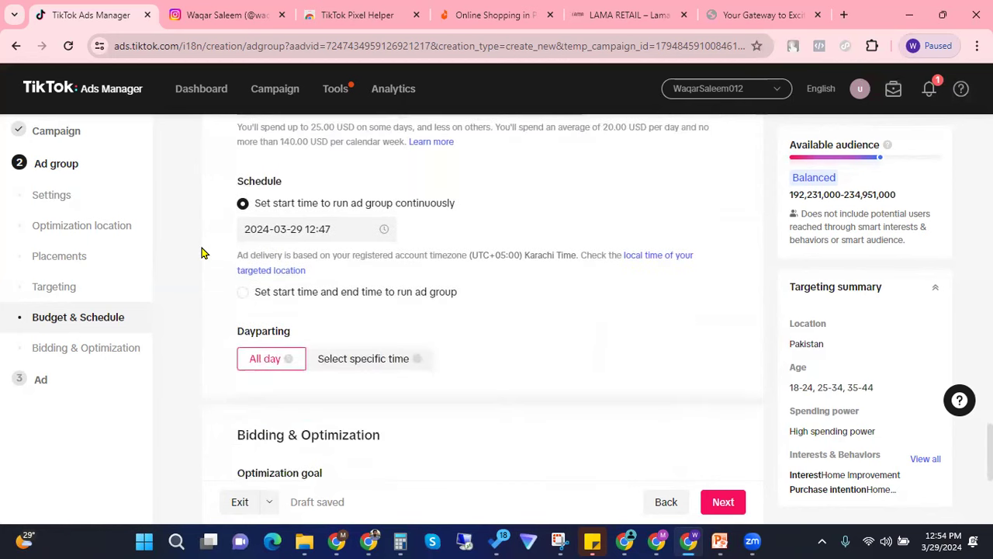
{"action": "scroll", "coordinate": [201, 252], "scroll_direction": "down", "scroll_amount": 1}
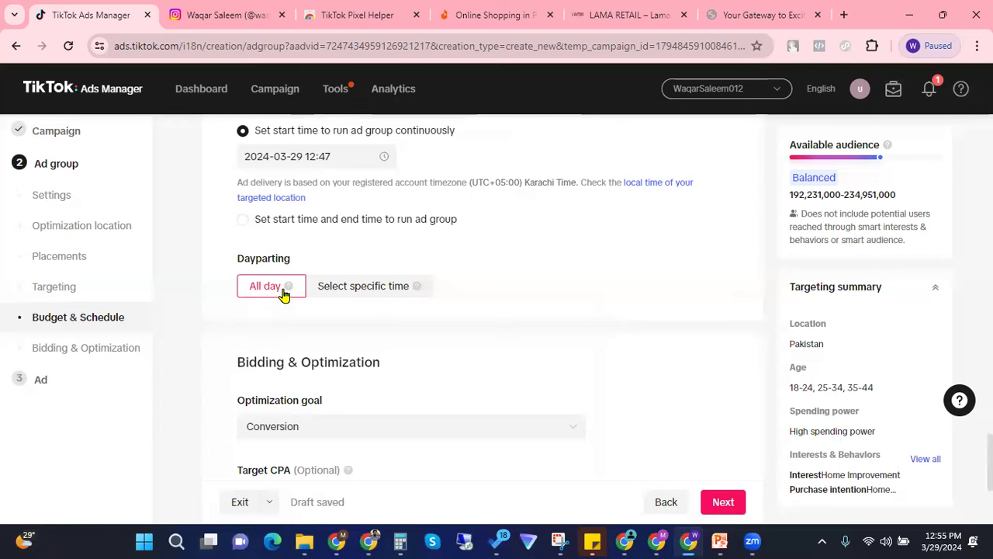
{"action": "left_click", "coordinate": [359, 292]}
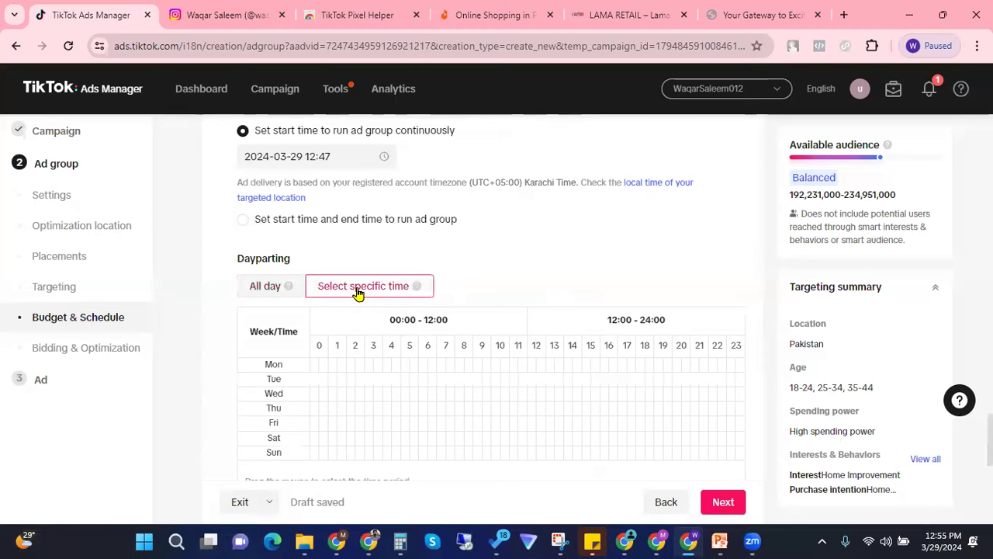
{"action": "scroll", "coordinate": [403, 334], "scroll_direction": "down", "scroll_amount": 1}
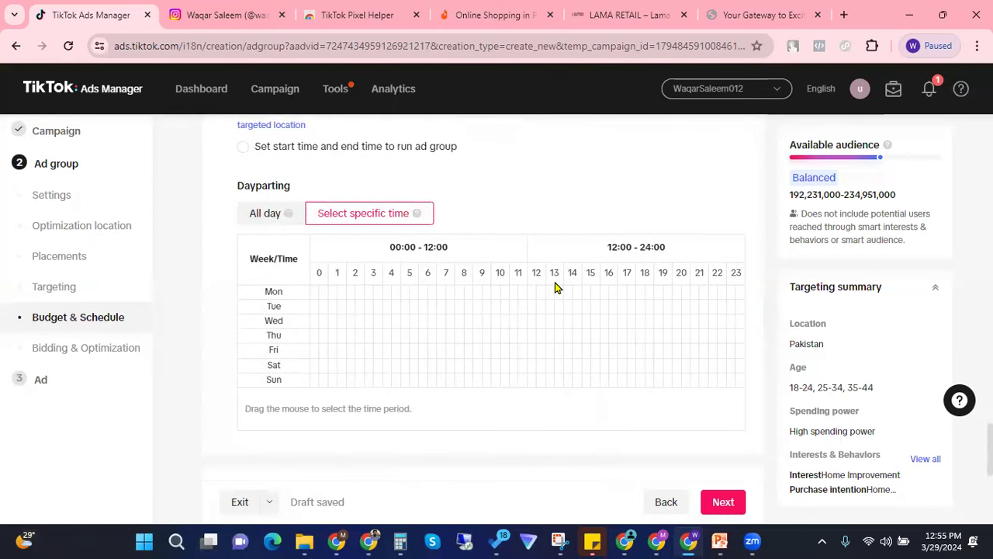
{"action": "left_click_drag", "start_coordinate": [552, 295], "coordinate": [738, 295]}
{"action": "left_click_drag", "start_coordinate": [552, 297], "coordinate": [746, 394]}
{"action": "left_click_drag", "start_coordinate": [549, 291], "coordinate": [755, 382]}
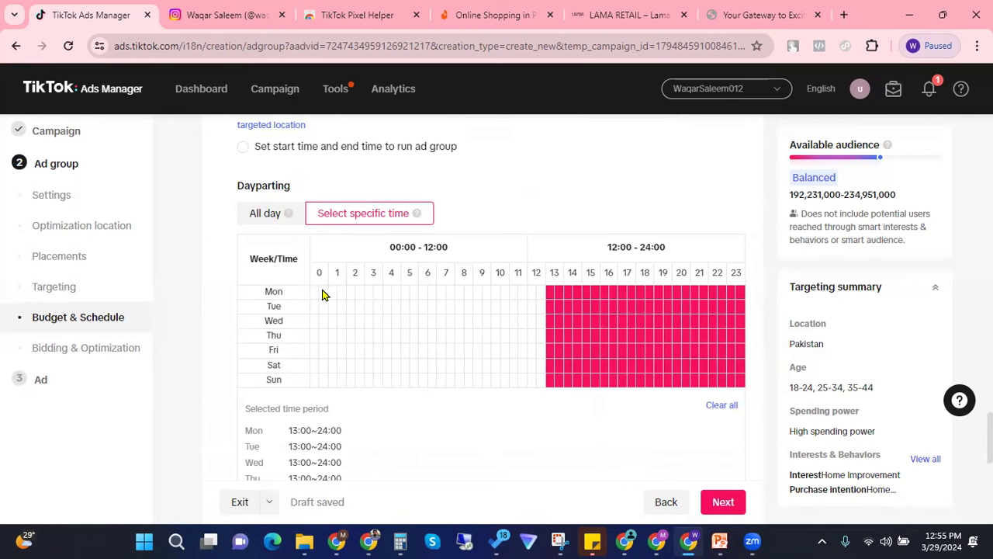
{"action": "left_click_drag", "start_coordinate": [314, 293], "coordinate": [340, 392]}
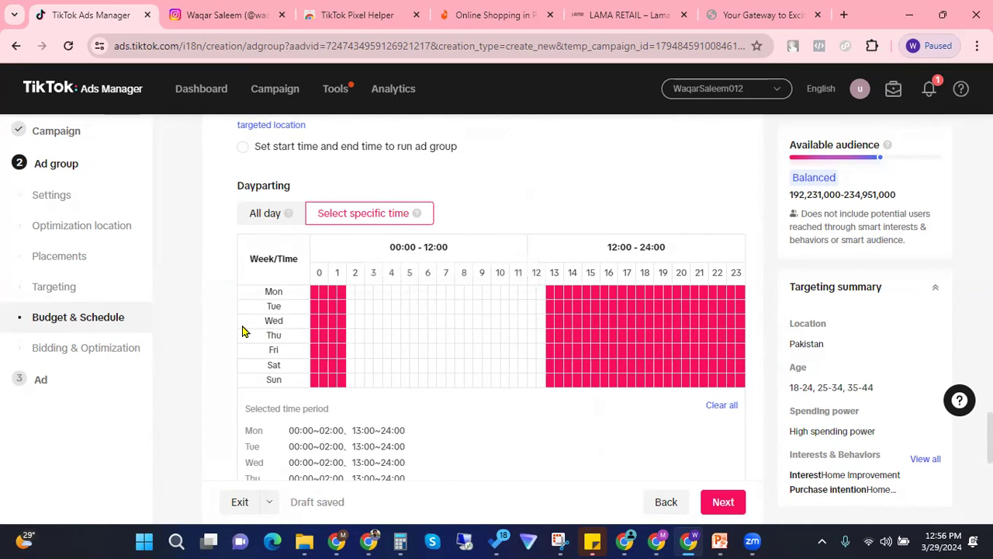
- Review the bidding and optimization settings, leave the target CPA empty, and proceed to the ad setup
{"action": "scroll", "coordinate": [207, 267], "scroll_direction": "down", "scroll_amount": 2}
{"action": "scroll", "coordinate": [208, 267], "scroll_direction": "down", "scroll_amount": 4}
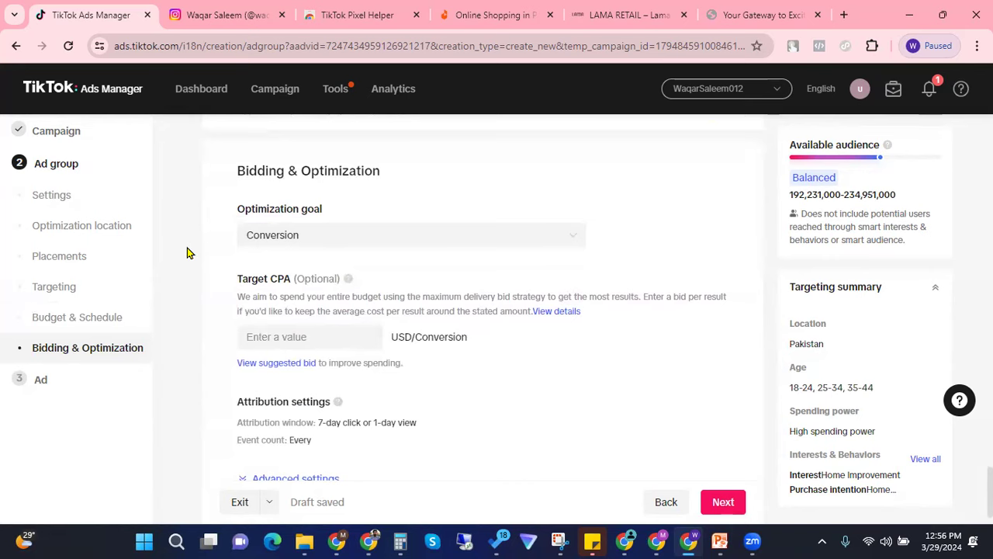
{"action": "scroll", "coordinate": [187, 252], "scroll_direction": "down", "scroll_amount": 1}
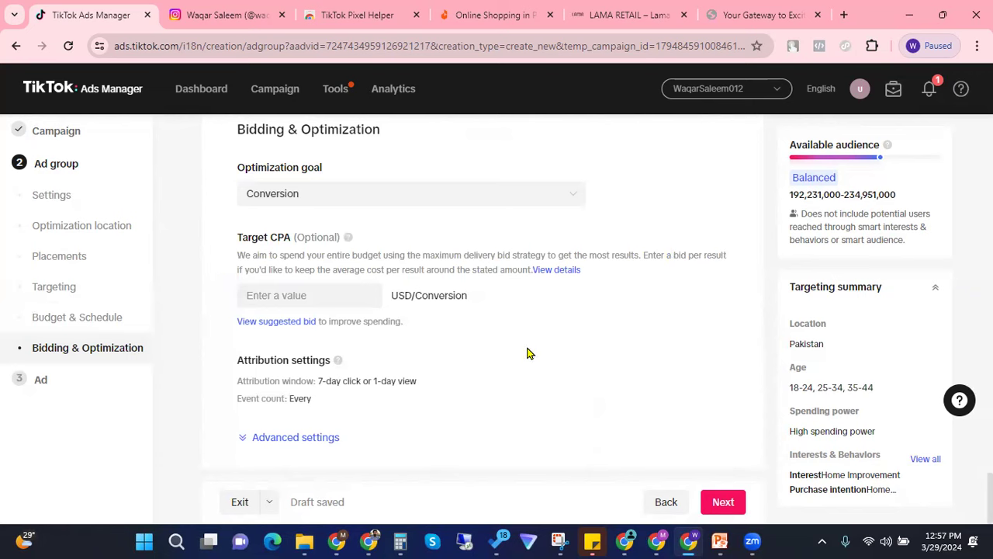
{"action": "left_click", "coordinate": [729, 511]}
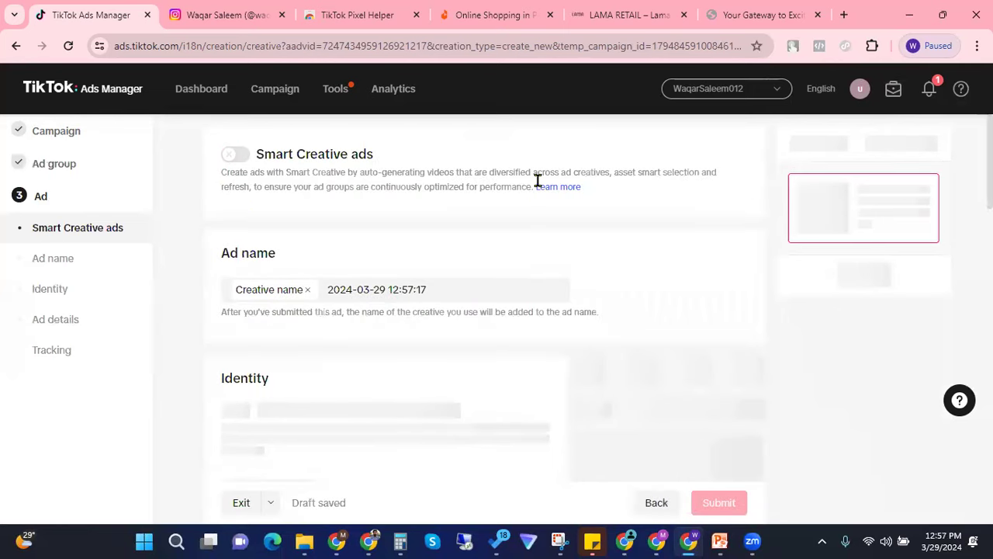
- Review the ad name and enable using the TikTok account to deliver Spark Ads as the ad's identity
{"action": "scroll", "coordinate": [512, 201], "scroll_direction": "down", "scroll_amount": 1}
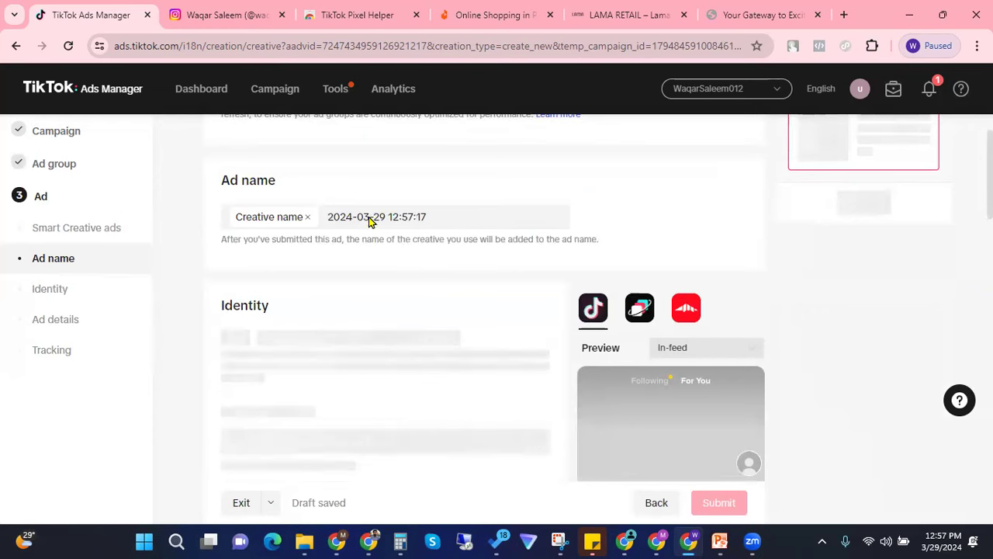
{"action": "left_click_drag", "start_coordinate": [452, 215], "coordinate": [321, 226]}
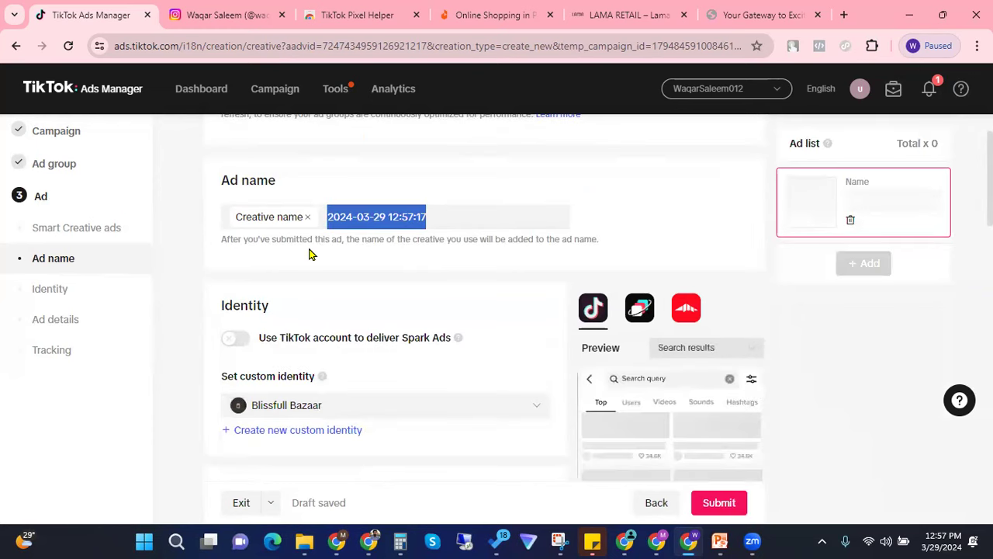
{"action": "scroll", "coordinate": [290, 270], "scroll_direction": "down", "scroll_amount": 1}
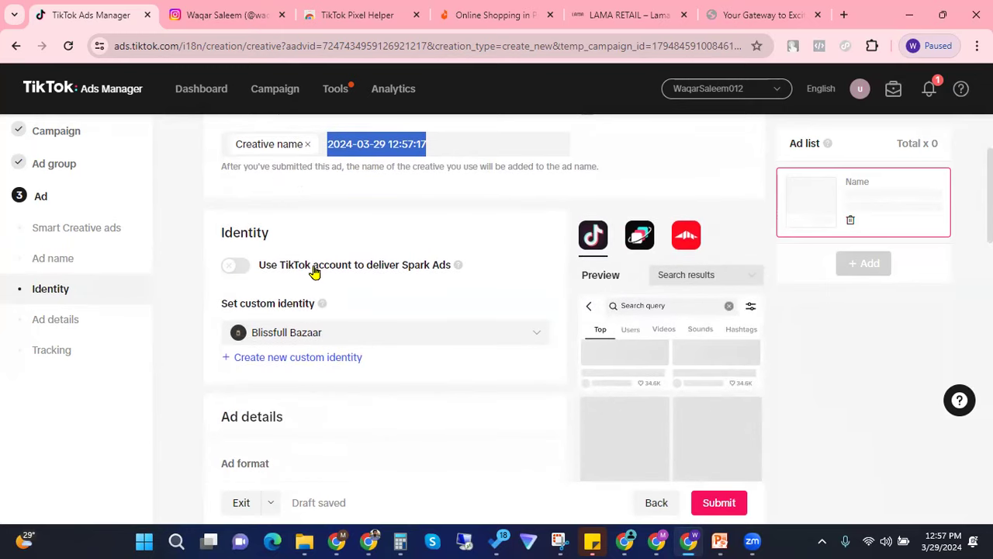
{"action": "left_click", "coordinate": [237, 267]}
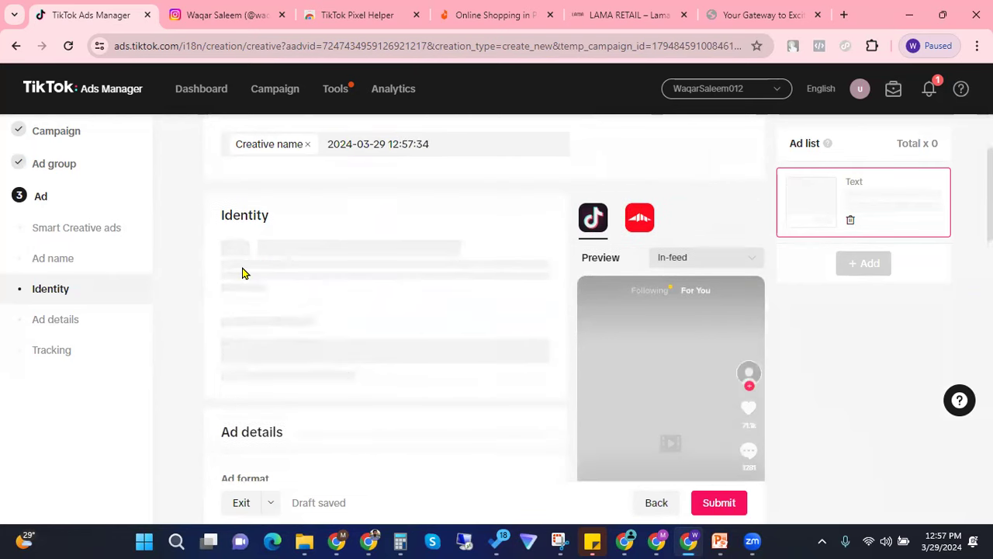
{"action": "scroll", "coordinate": [242, 271], "scroll_direction": "down", "scroll_amount": 1}
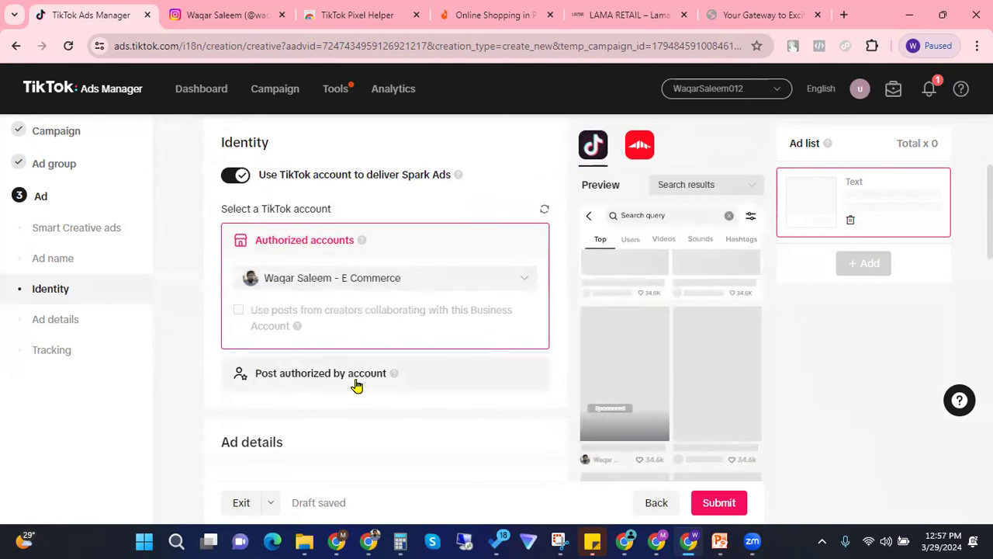
{"action": "mouse_move", "coordinate": [314, 314]}
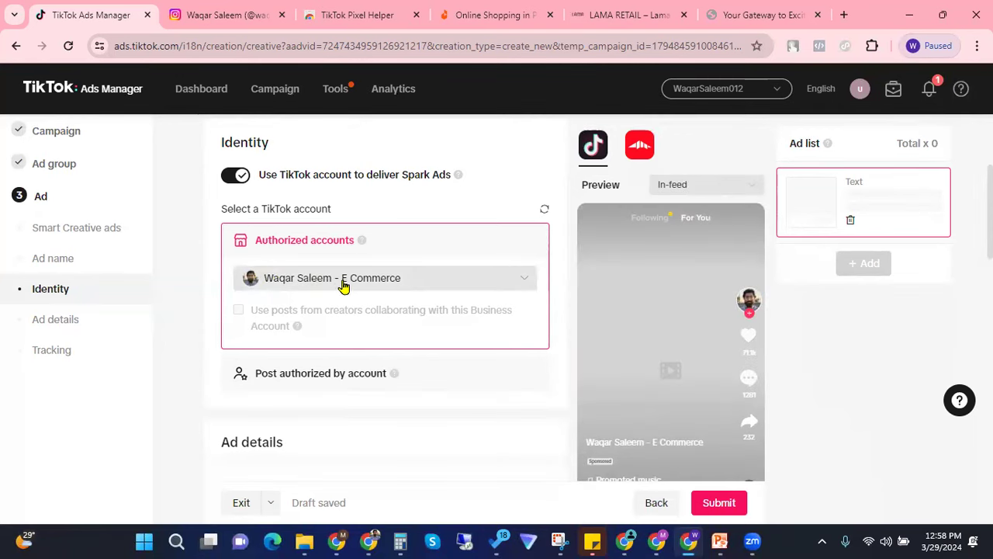
{"action": "scroll", "coordinate": [333, 287], "scroll_direction": "down", "scroll_amount": 3}
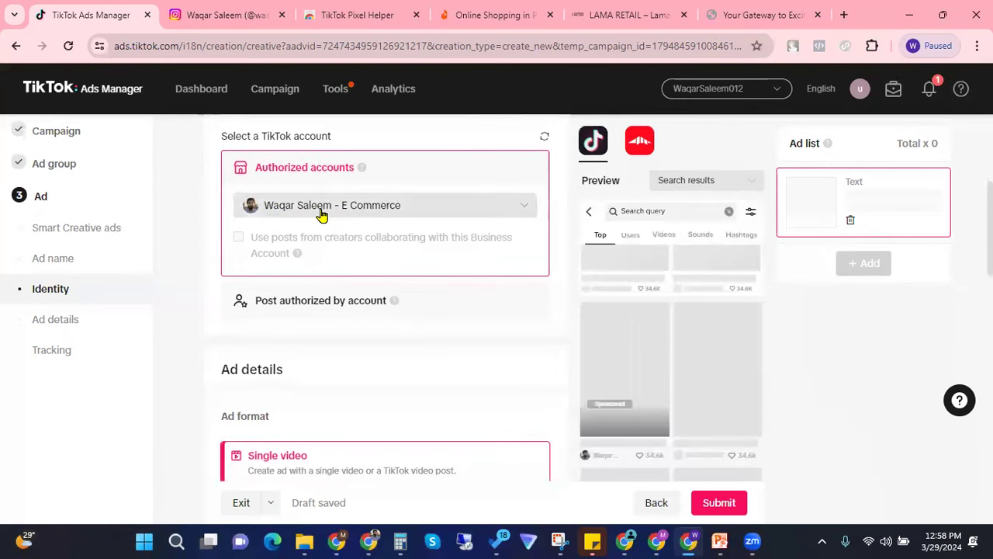
{"action": "scroll", "coordinate": [255, 251], "scroll_direction": "down", "scroll_amount": 1}
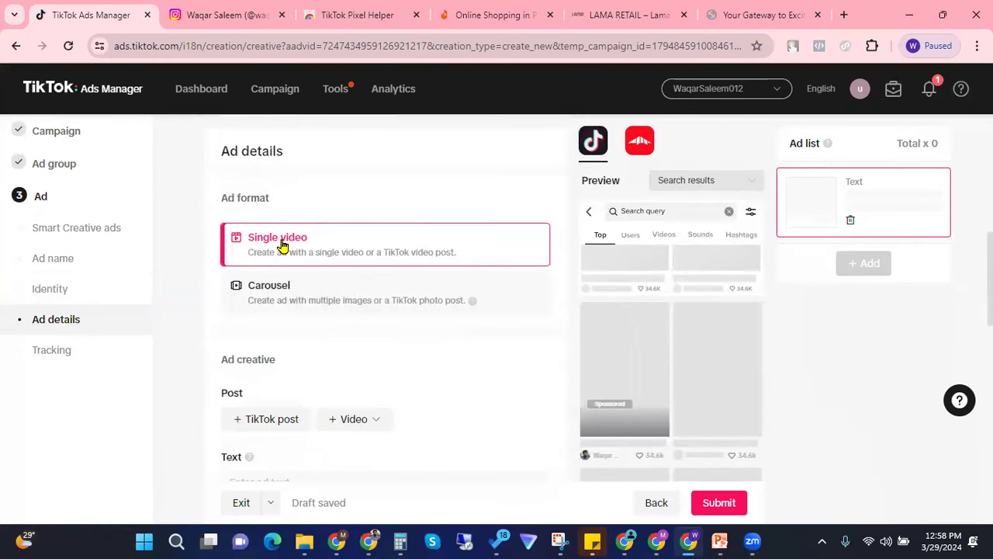
{"action": "scroll", "coordinate": [281, 246], "scroll_direction": "down", "scroll_amount": 1}
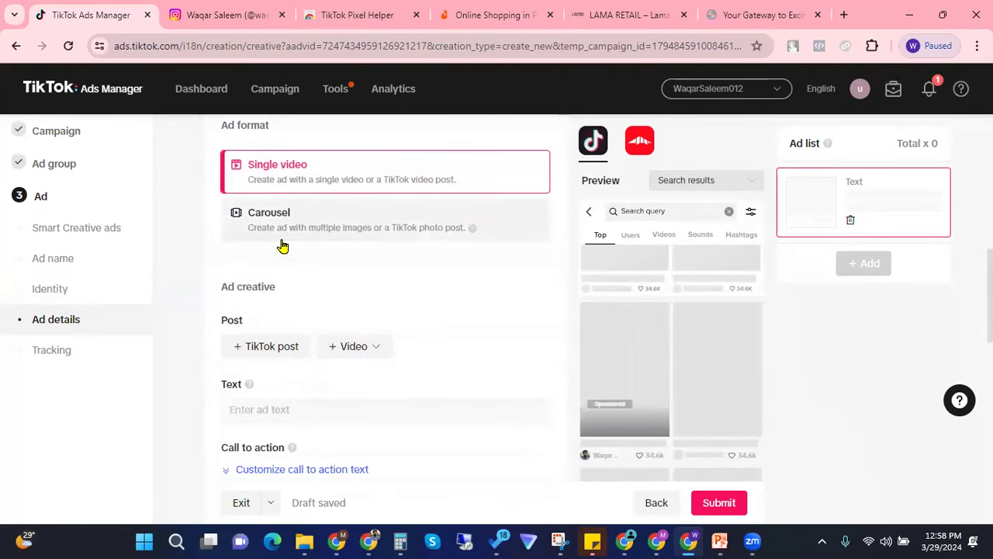
{"action": "left_click", "coordinate": [268, 350]}
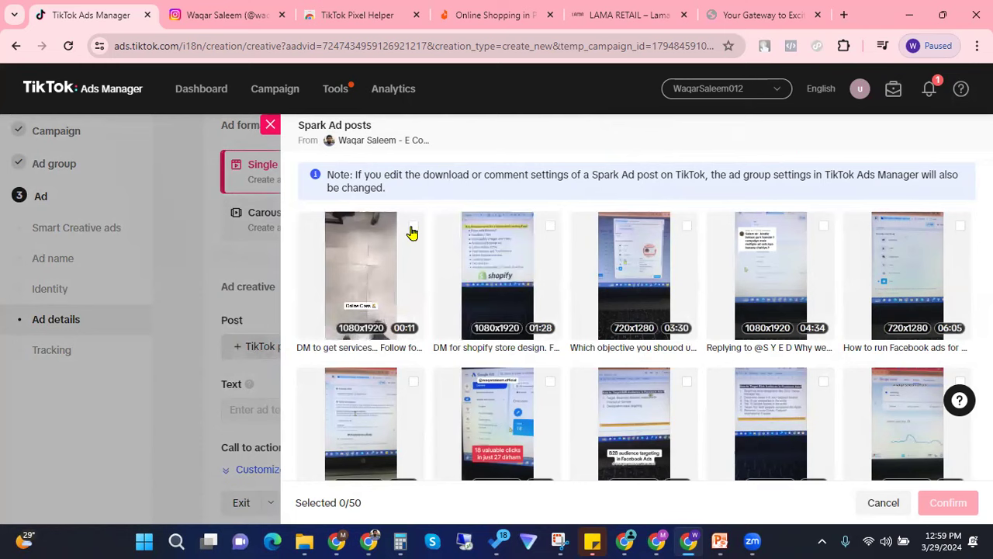
{"action": "left_click", "coordinate": [434, 256]}
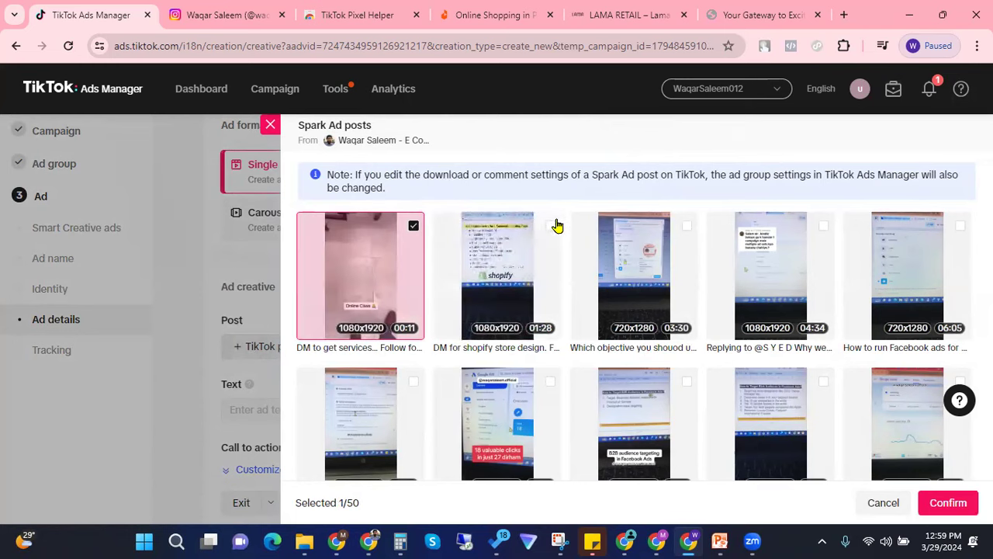
{"action": "left_click", "coordinate": [550, 228]}
{"action": "left_click", "coordinate": [687, 227]}
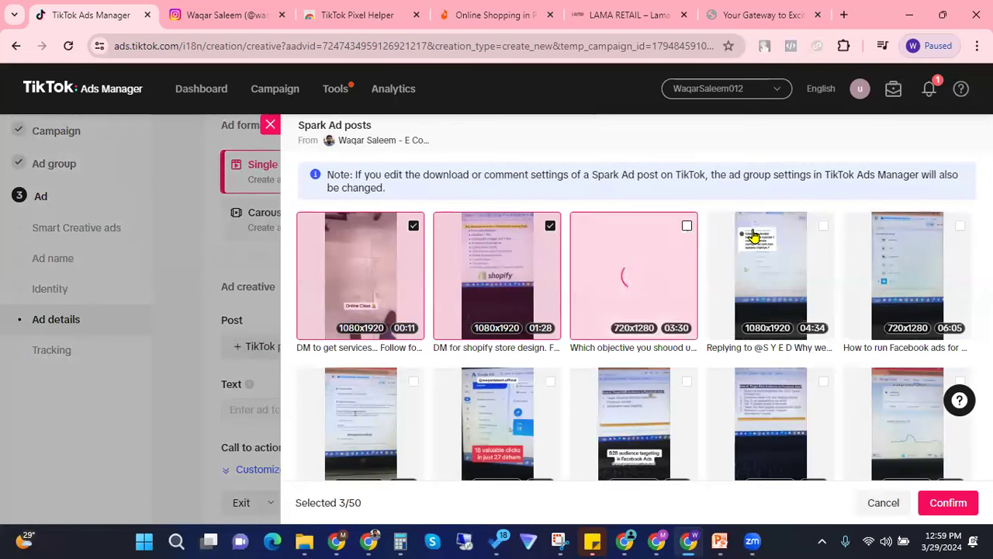
{"action": "left_click", "coordinate": [824, 227]}
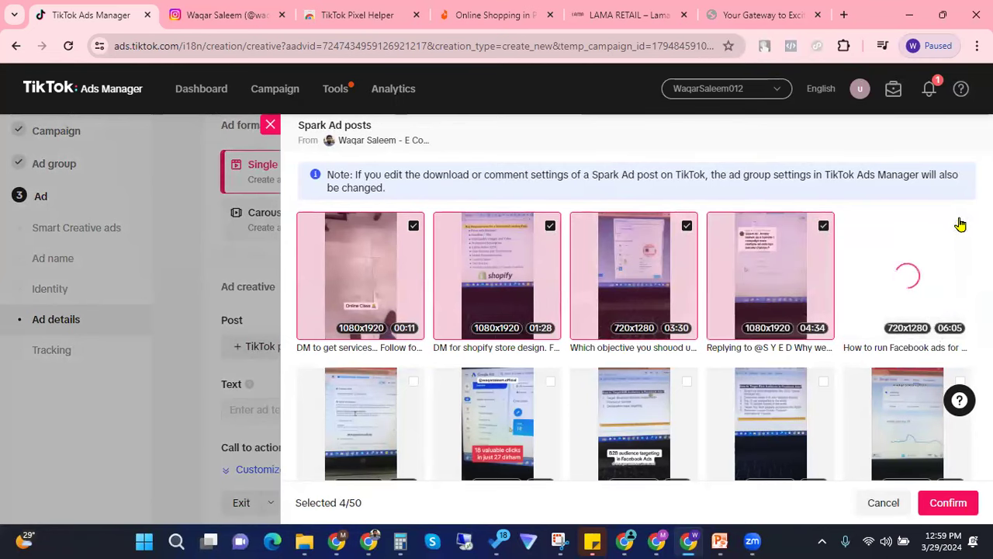
{"action": "left_click", "coordinate": [958, 225]}
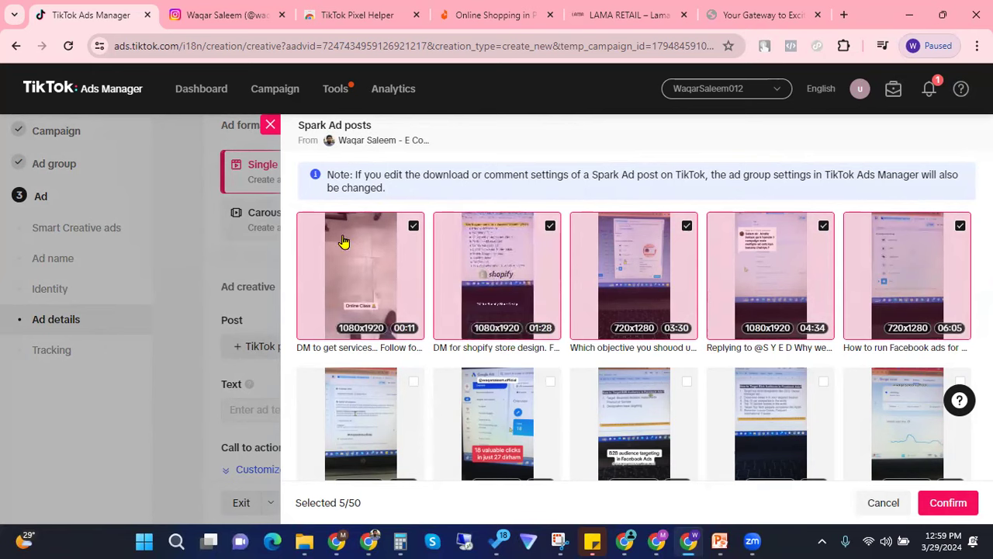
{"action": "left_click_drag", "start_coordinate": [325, 502], "coordinate": [350, 519]}
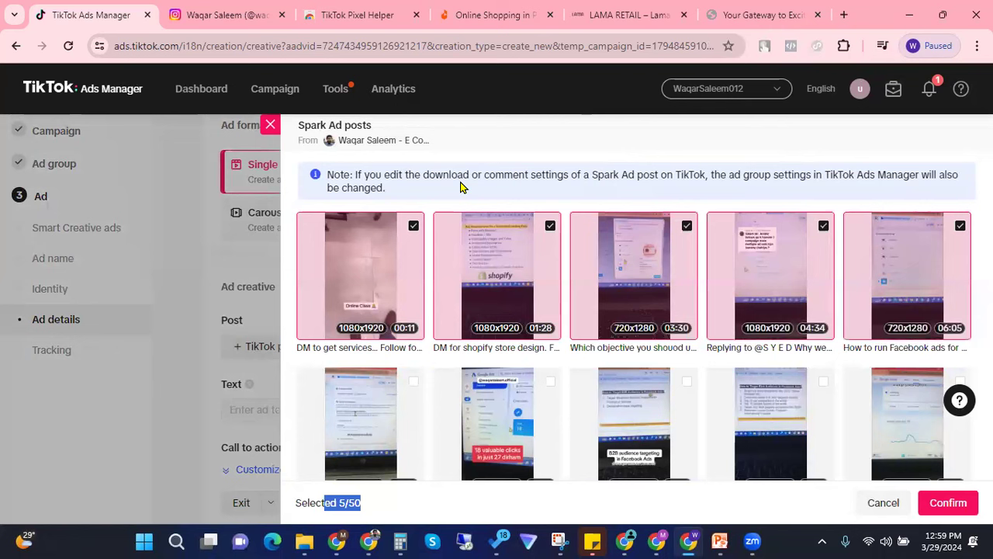
{"action": "left_click", "coordinate": [883, 502]}
- Switch the ad identity to a post authorized by account, using the Fancy Femme account
{"action": "scroll", "coordinate": [384, 291], "scroll_direction": "up", "scroll_amount": 5}
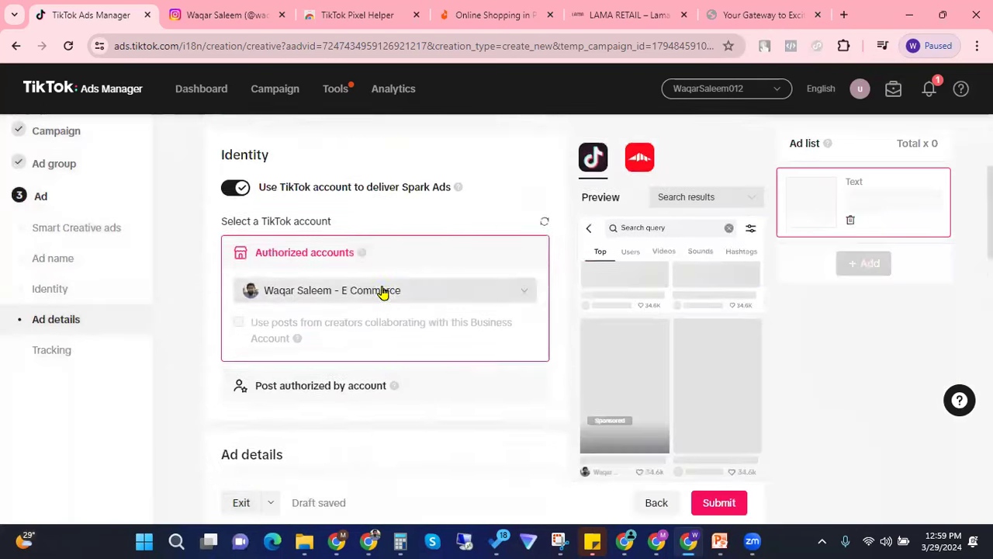
{"action": "scroll", "coordinate": [381, 290], "scroll_direction": "down", "scroll_amount": 1}
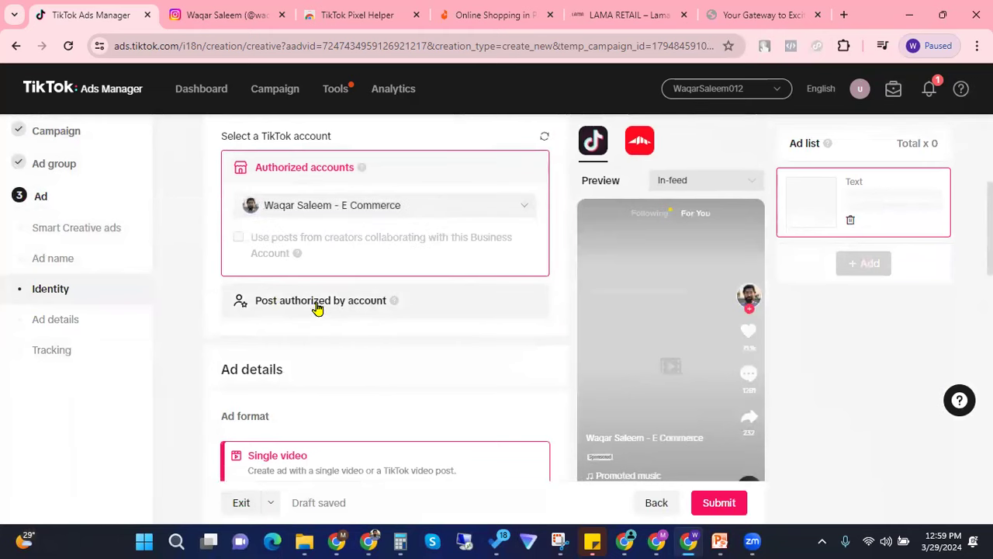
{"action": "left_click", "coordinate": [317, 304]}
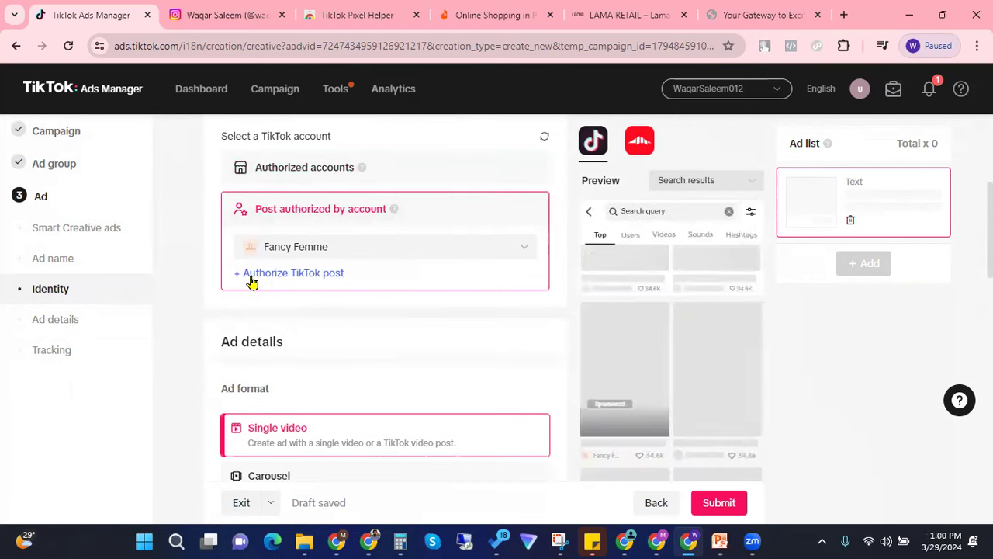
{"action": "left_click", "coordinate": [339, 250]}
{"action": "left_click", "coordinate": [339, 250]}
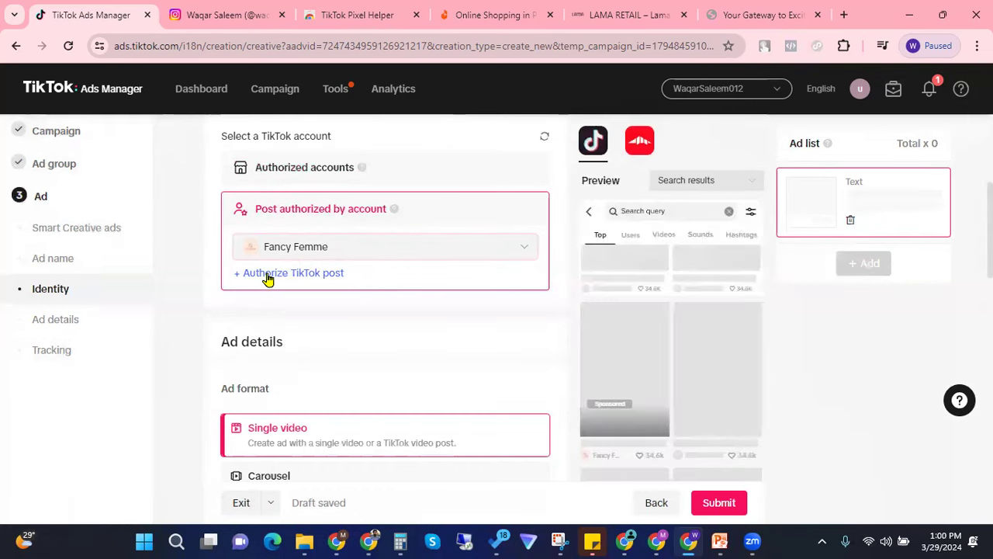
- Examine the instructions for authorizing a TikTok post with a post code and check which accounts have authorized posts
{"action": "left_click", "coordinate": [267, 272]}
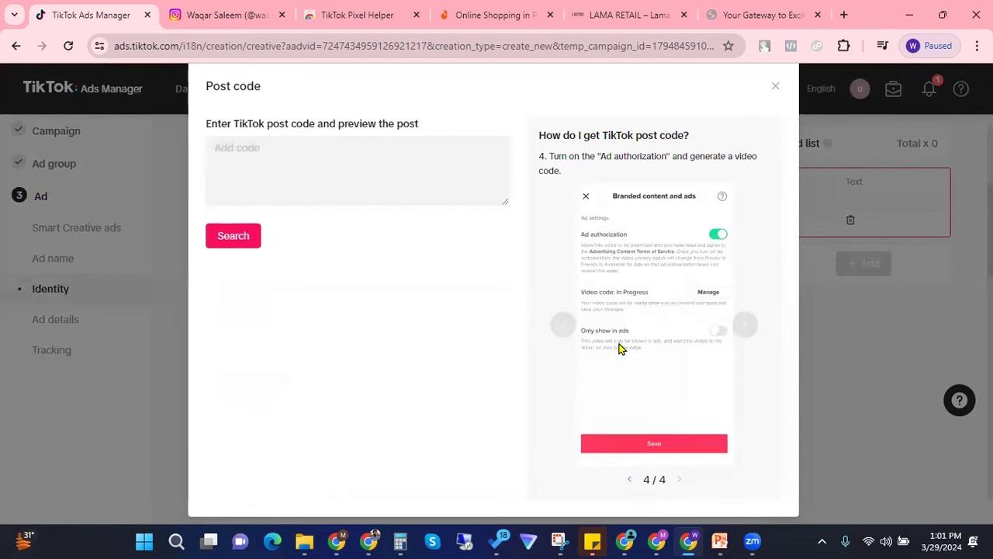
{"action": "right_click", "coordinate": [231, 155]}
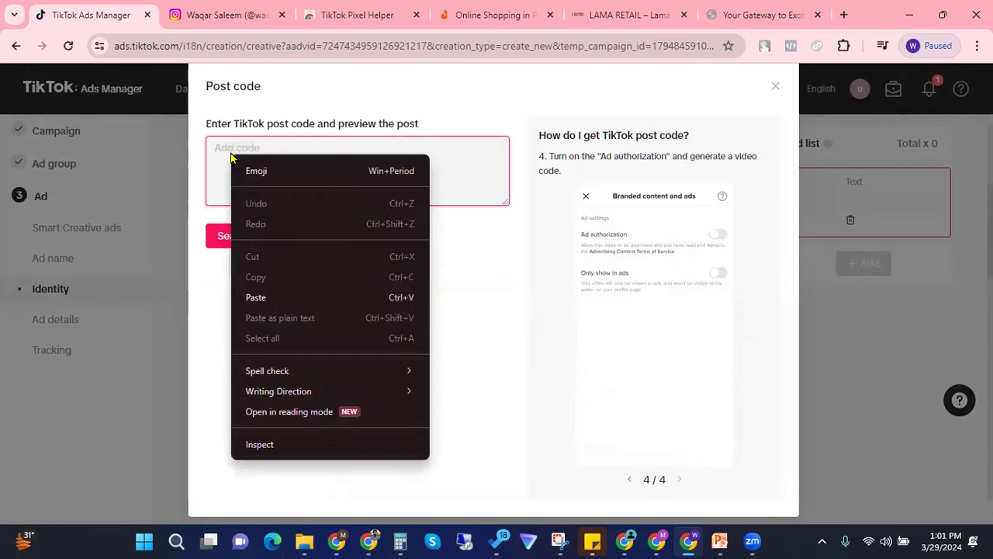
{"action": "left_click", "coordinate": [225, 152]}
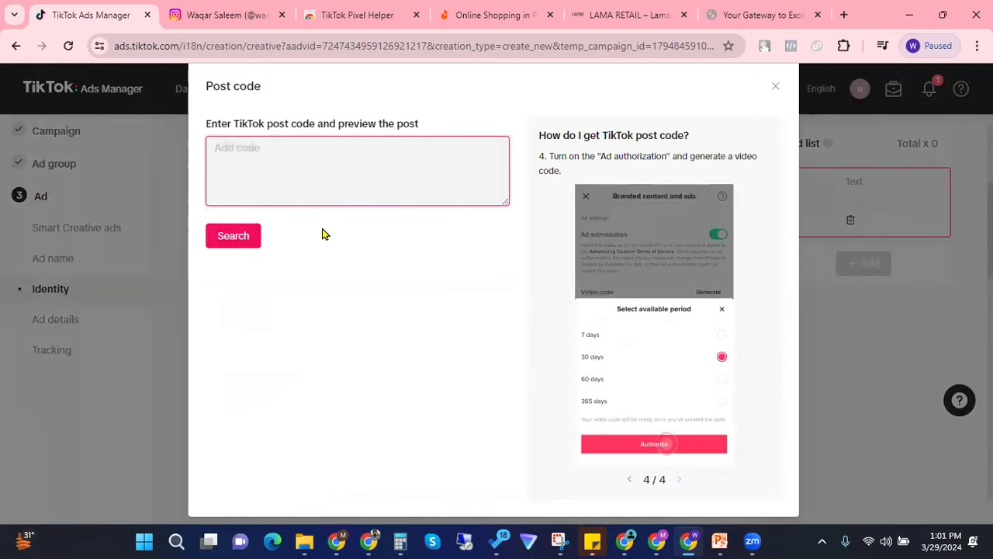
{"action": "left_click", "coordinate": [775, 85]}
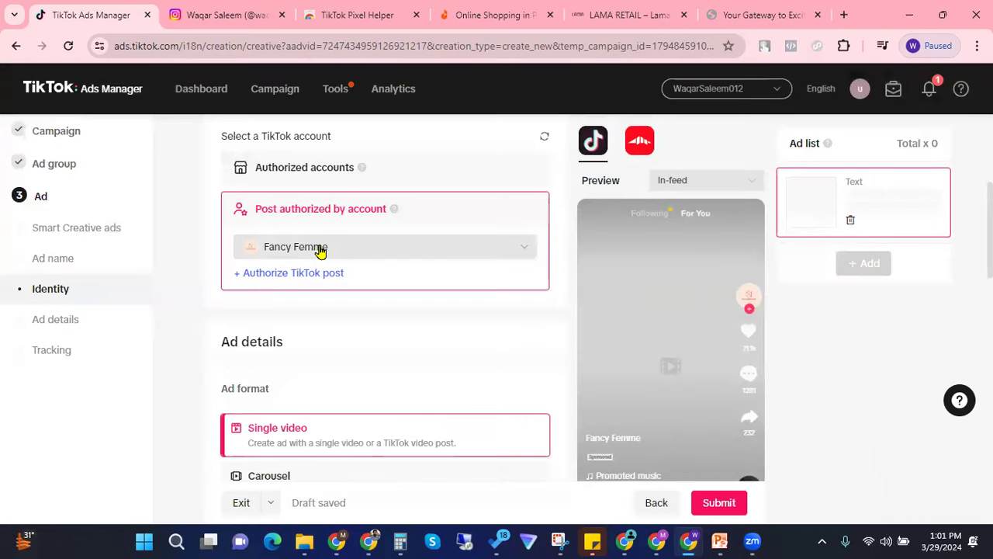
{"action": "left_click", "coordinate": [375, 244]}
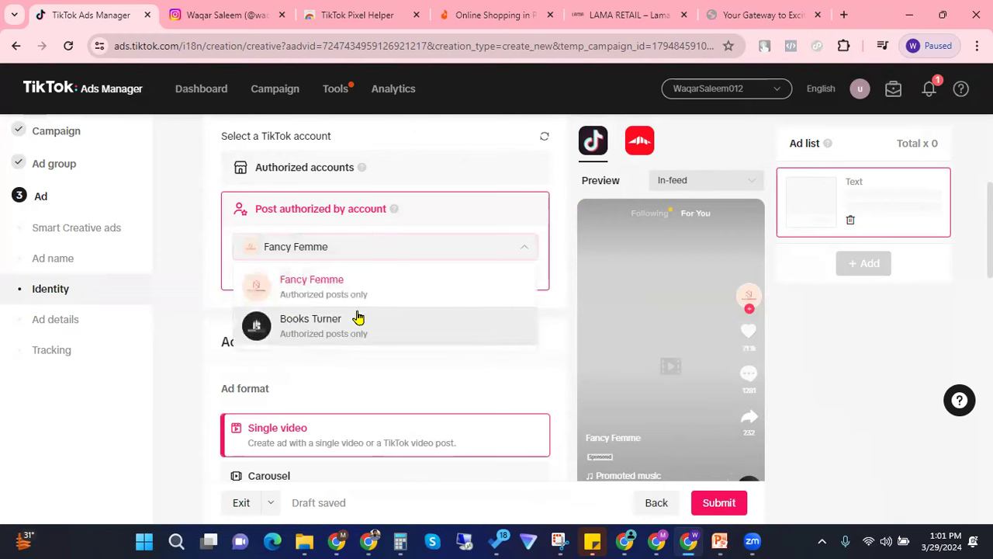
{"action": "left_click", "coordinate": [178, 304]}
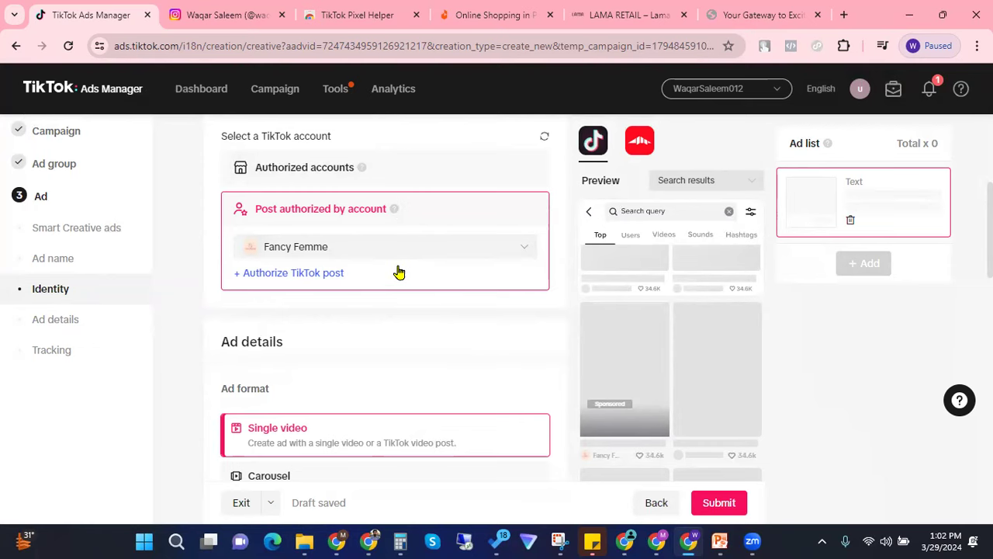
- Add Fancy Femme's "2 Pc Fancy Dresses" TikTok post as the creative of the single video ad
{"action": "scroll", "coordinate": [398, 272], "scroll_direction": "down", "scroll_amount": 2}
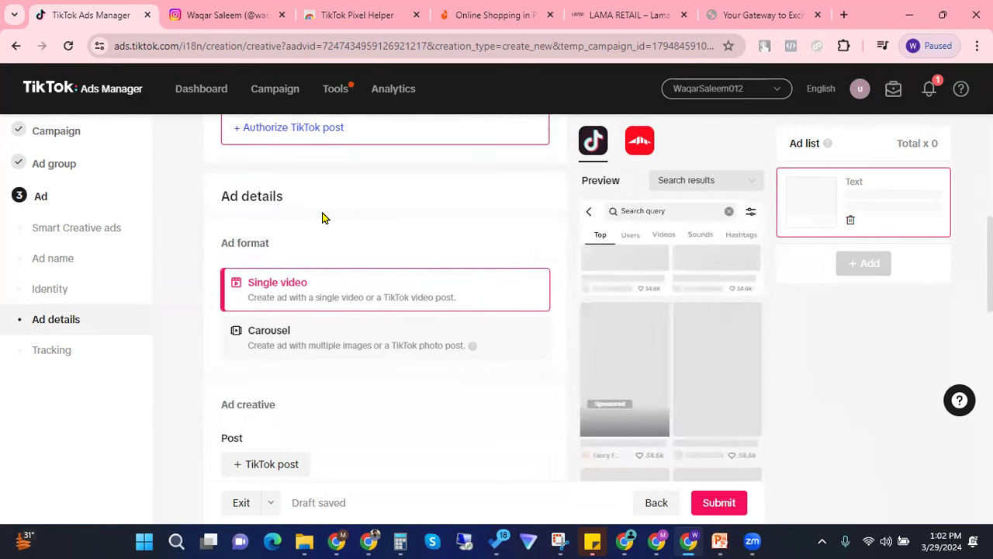
{"action": "scroll", "coordinate": [308, 290], "scroll_direction": "down", "scroll_amount": 2}
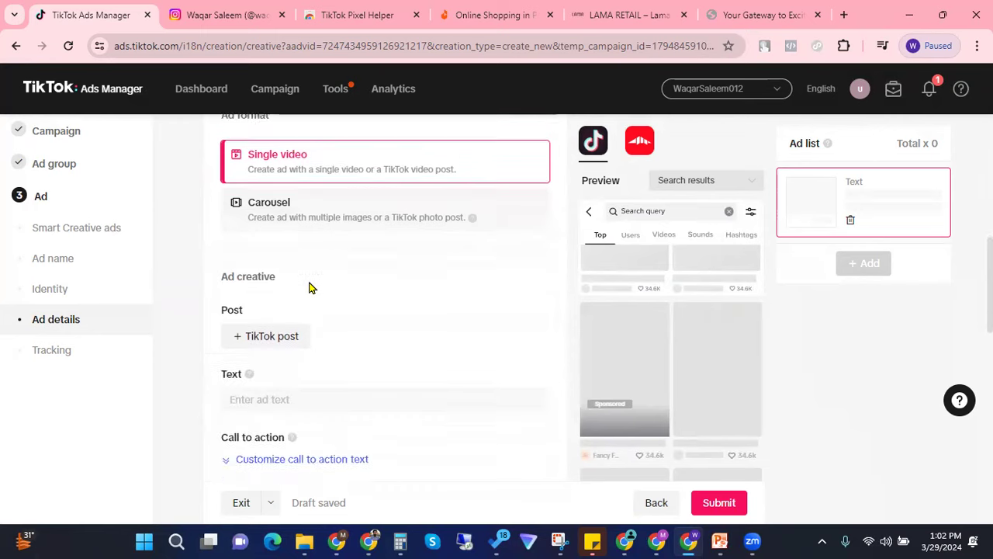
{"action": "left_click", "coordinate": [264, 326]}
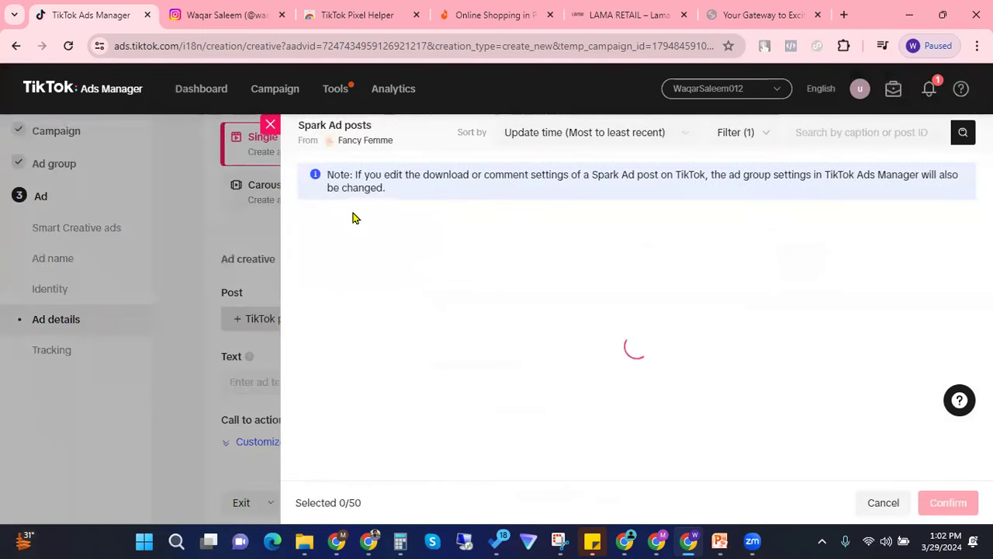
{"action": "left_click_drag", "start_coordinate": [341, 139], "coordinate": [402, 149]}
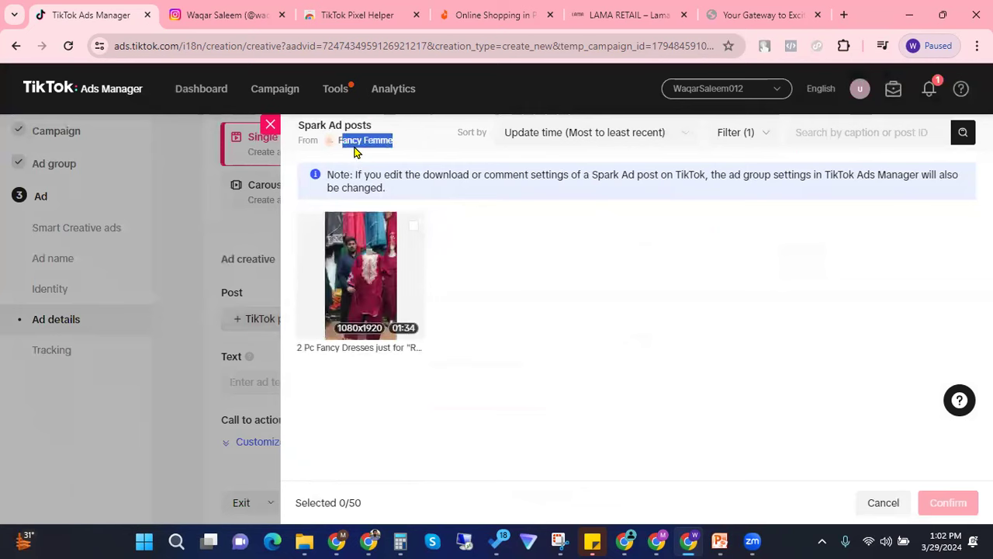
{"action": "mouse_move", "coordinate": [348, 273]}
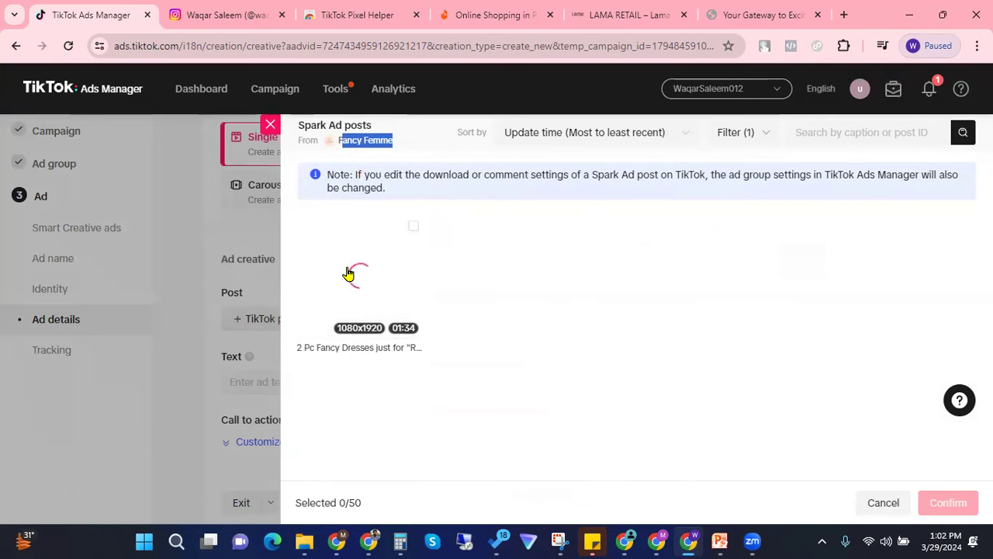
{"action": "left_click", "coordinate": [349, 260]}
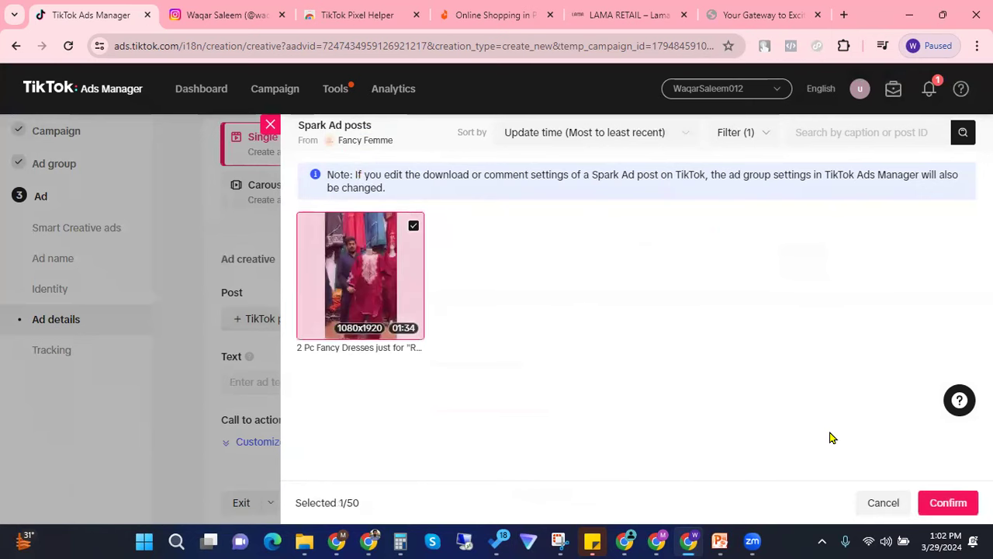
{"action": "left_click", "coordinate": [944, 506]}
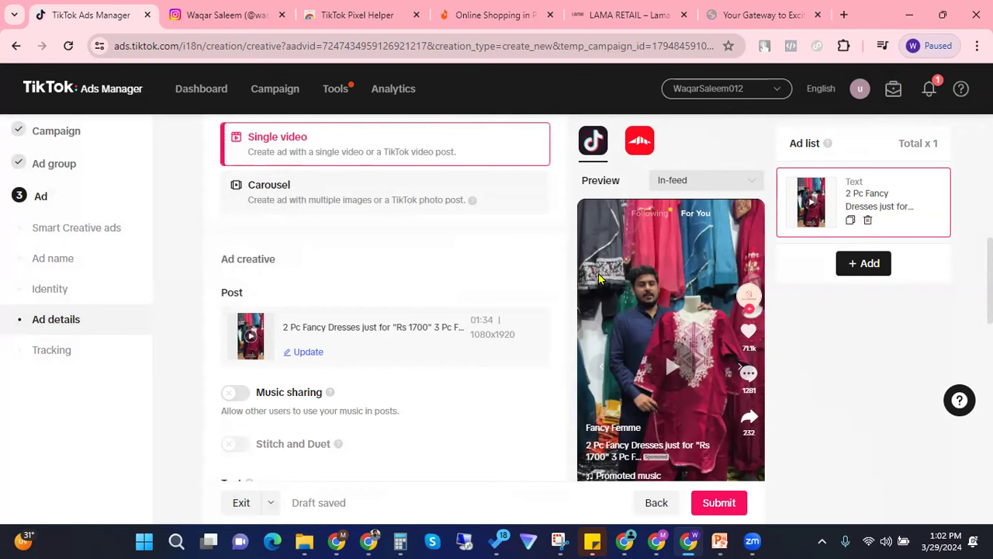
{"action": "scroll", "coordinate": [476, 251], "scroll_direction": "down", "scroll_amount": 2}
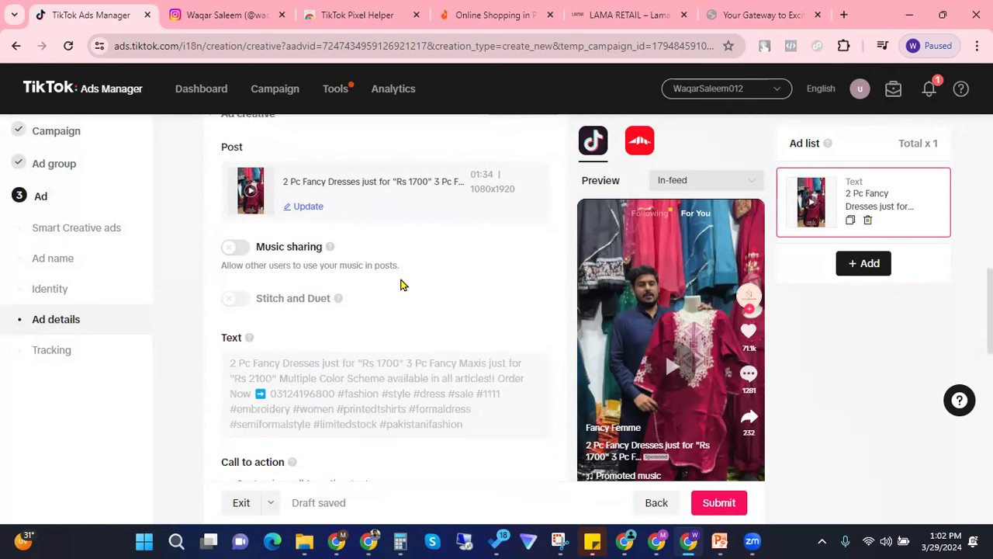
{"action": "scroll", "coordinate": [341, 267], "scroll_direction": "down", "scroll_amount": 2}
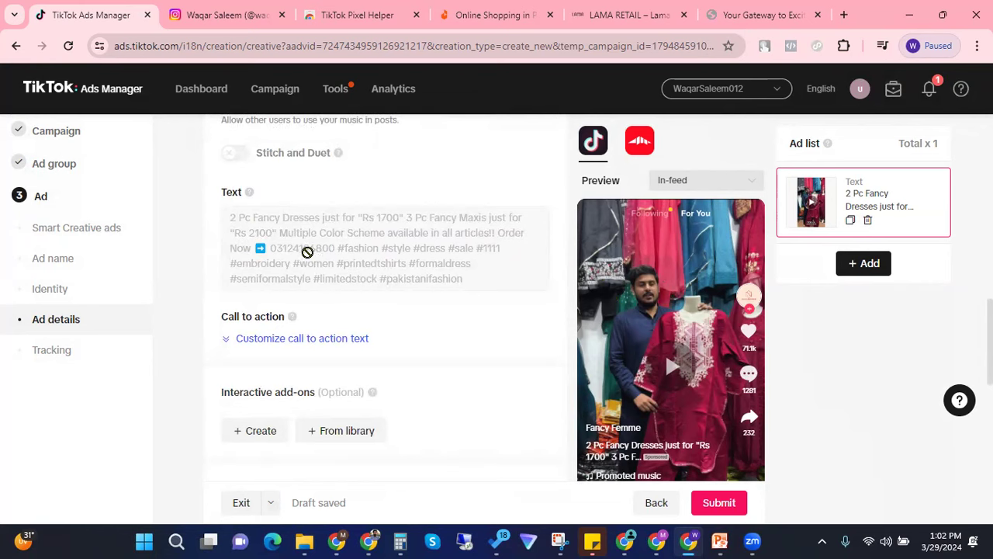
{"action": "scroll", "coordinate": [308, 253], "scroll_direction": "down", "scroll_amount": 3}
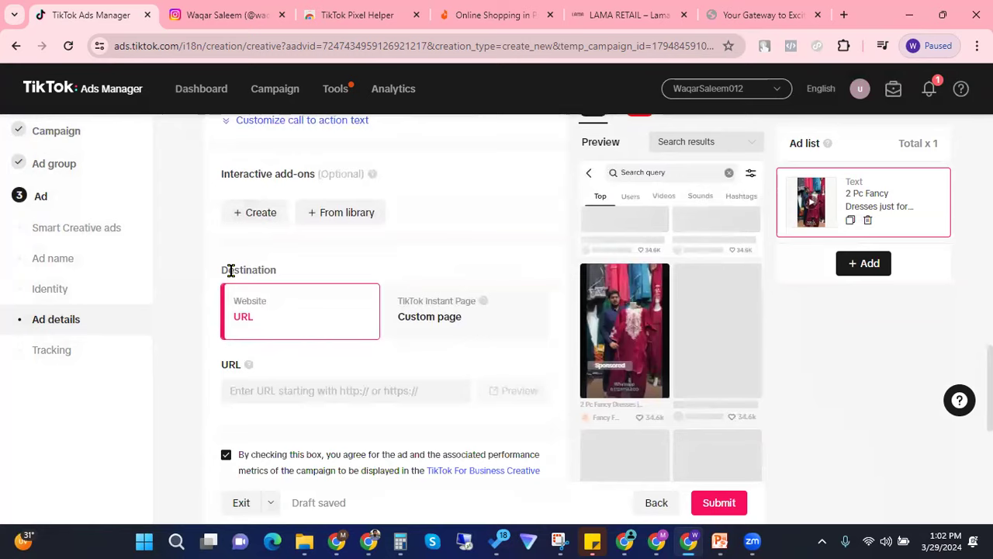
{"action": "scroll", "coordinate": [233, 271], "scroll_direction": "down", "scroll_amount": 1}
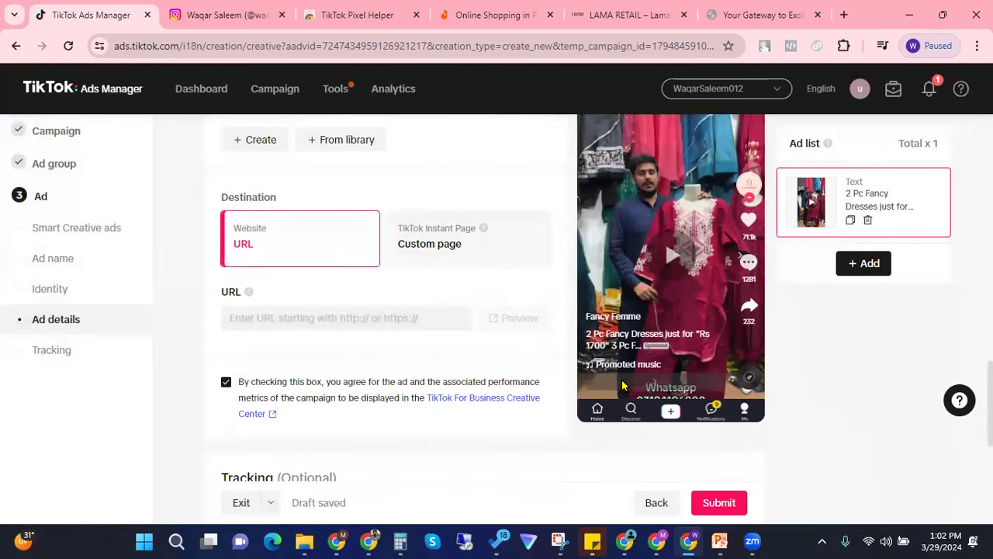
{"action": "left_click", "coordinate": [281, 318]}
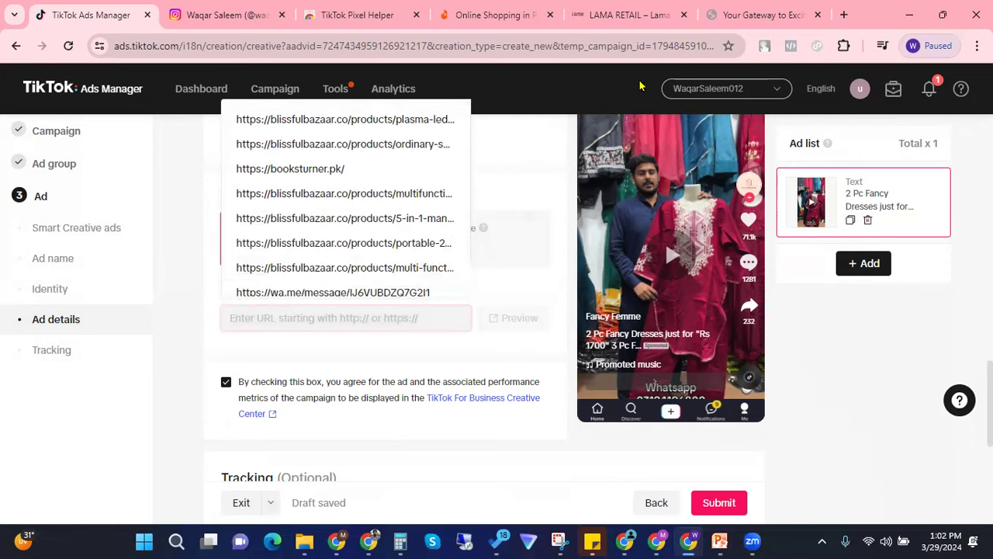
{"action": "left_click", "coordinate": [750, 11]}
{"action": "left_click", "coordinate": [303, 46]}
{"action": "key", "text": "ctrl+c"}
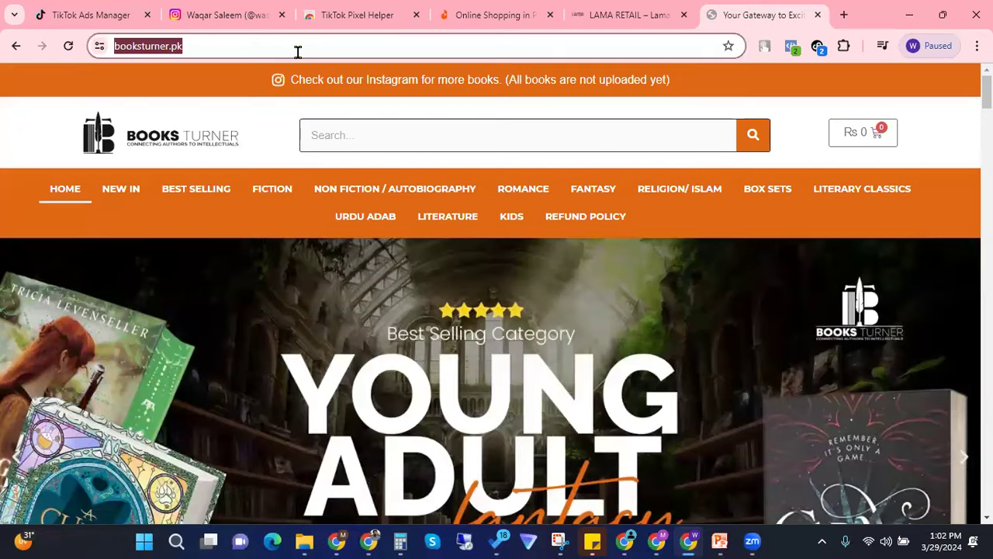
{"action": "left_click", "coordinate": [109, 8]}
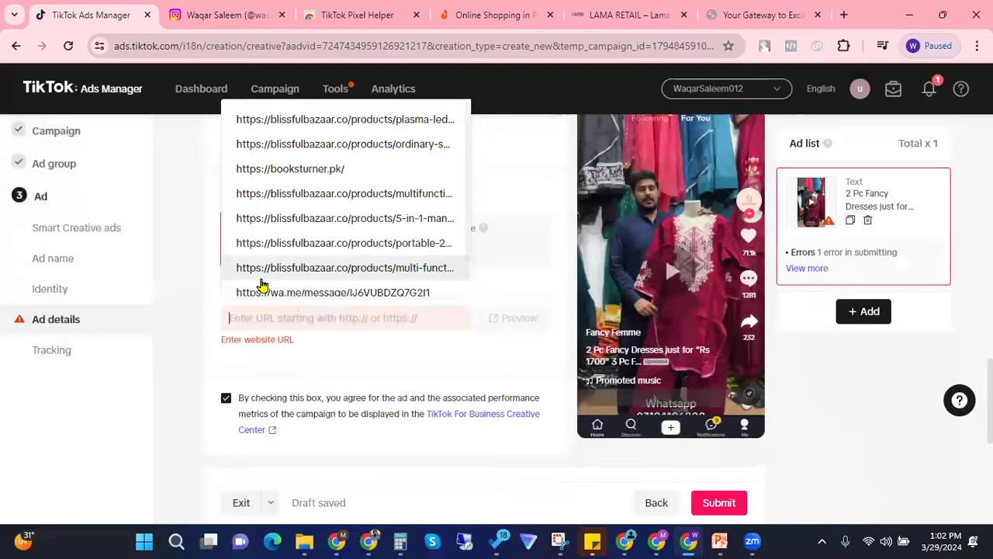
{"action": "key", "text": "ctrl+v"}
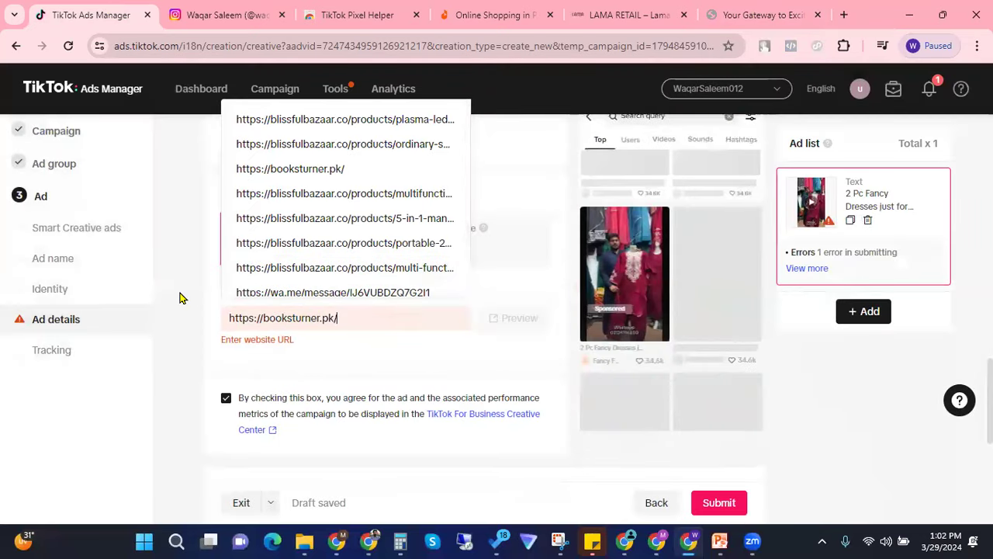
{"action": "left_click", "coordinate": [180, 298]}
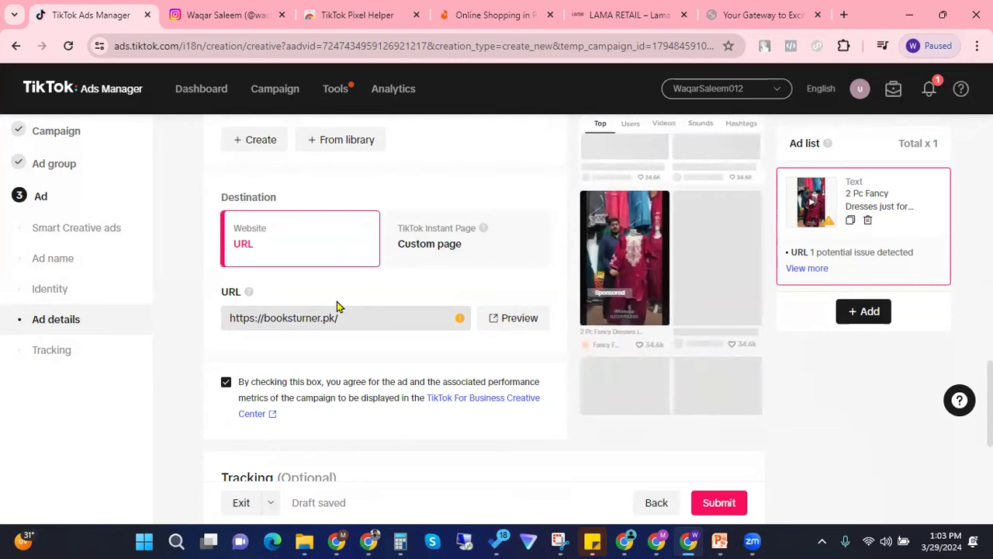
- Review the ad's optional tracking settings, website destination, ad details and Spark Ads identity before submission
{"action": "scroll", "coordinate": [356, 308], "scroll_direction": "down", "scroll_amount": 1}
{"action": "scroll", "coordinate": [366, 307], "scroll_direction": "down", "scroll_amount": 3}
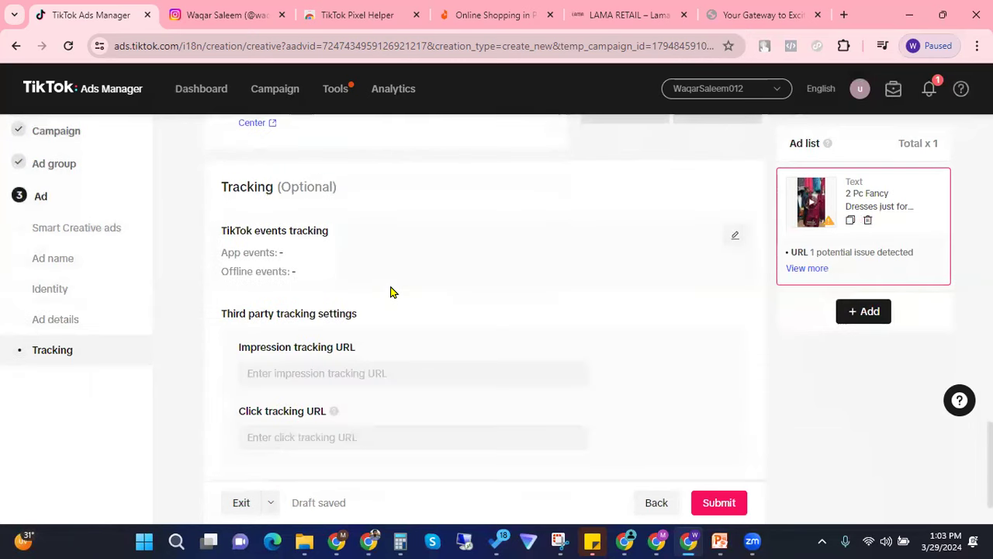
{"action": "scroll", "coordinate": [392, 292], "scroll_direction": "down", "scroll_amount": 1}
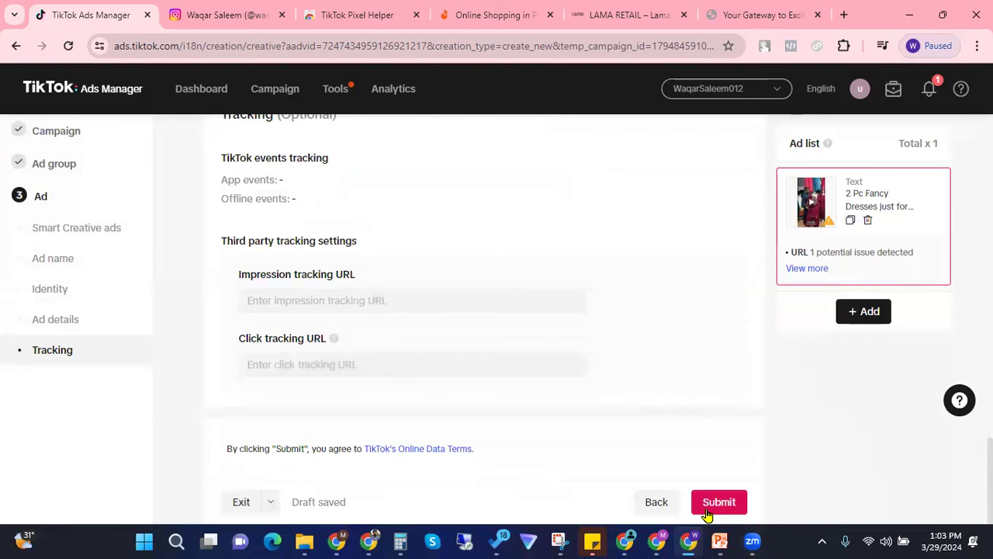
{"action": "scroll", "coordinate": [412, 336], "scroll_direction": "up", "scroll_amount": 5}
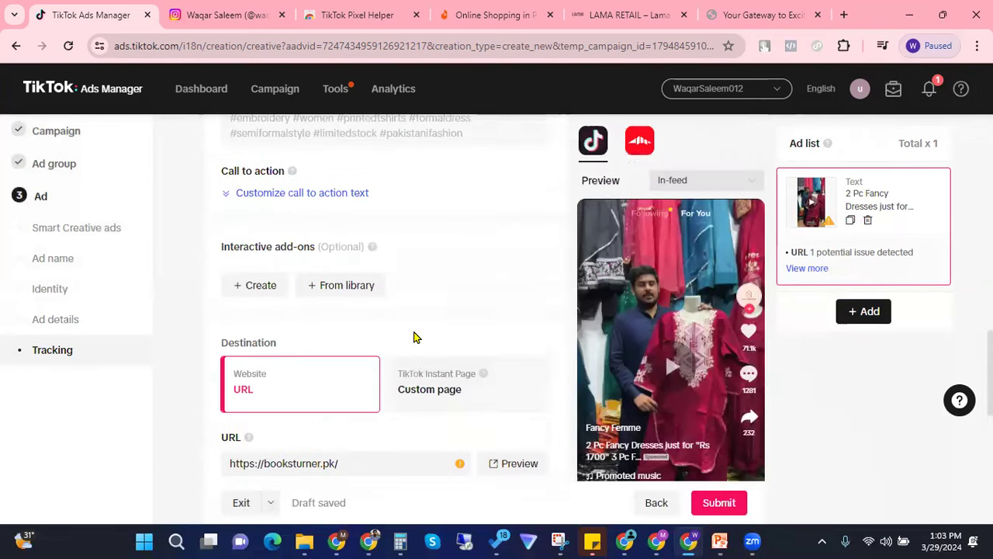
{"action": "scroll", "coordinate": [413, 337], "scroll_direction": "up", "scroll_amount": 10}
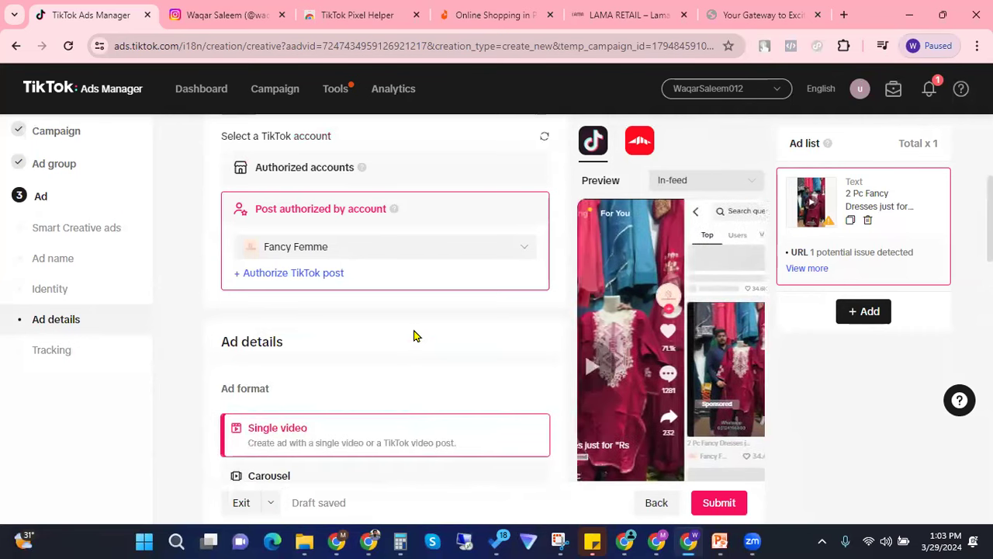
{"action": "scroll", "coordinate": [414, 335], "scroll_direction": "up", "scroll_amount": 2}
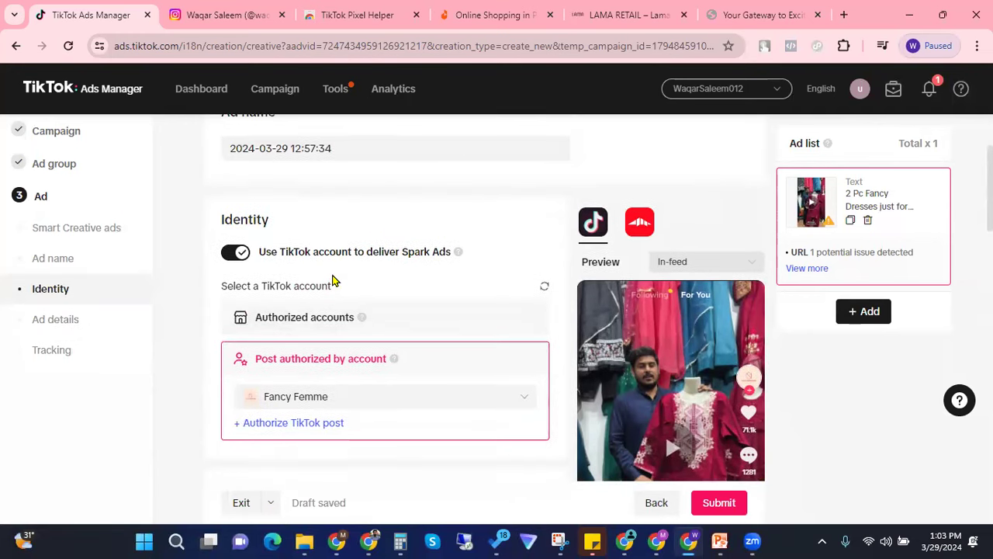
{"action": "scroll", "coordinate": [321, 271], "scroll_direction": "up", "scroll_amount": 2}
{"action": "scroll", "coordinate": [321, 271], "scroll_direction": "down", "scroll_amount": 3}
{"action": "scroll", "coordinate": [321, 260], "scroll_direction": "down", "scroll_amount": 1}
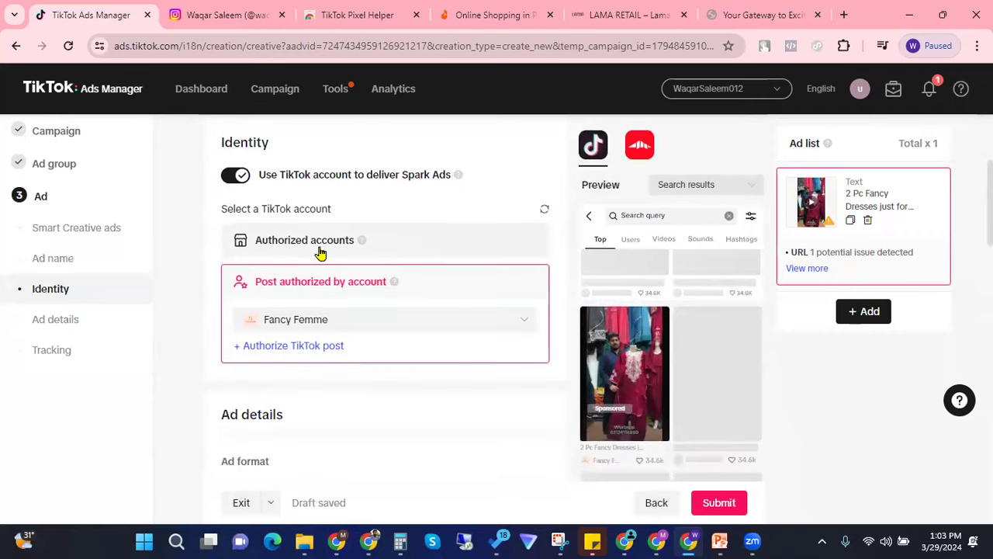